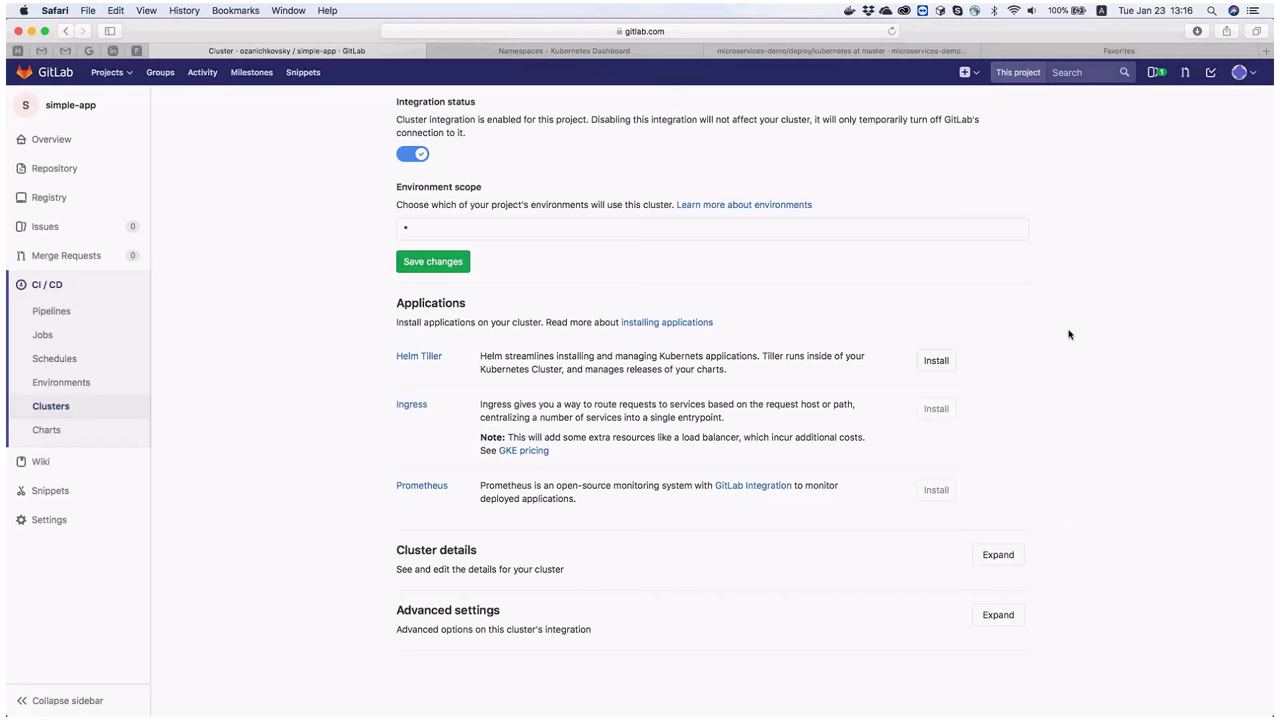
Step: Open the Prometheus service from the simple-app project's integration settings
scroll(1069, 334, up, 2)
scroll(1067, 330, down, 2)
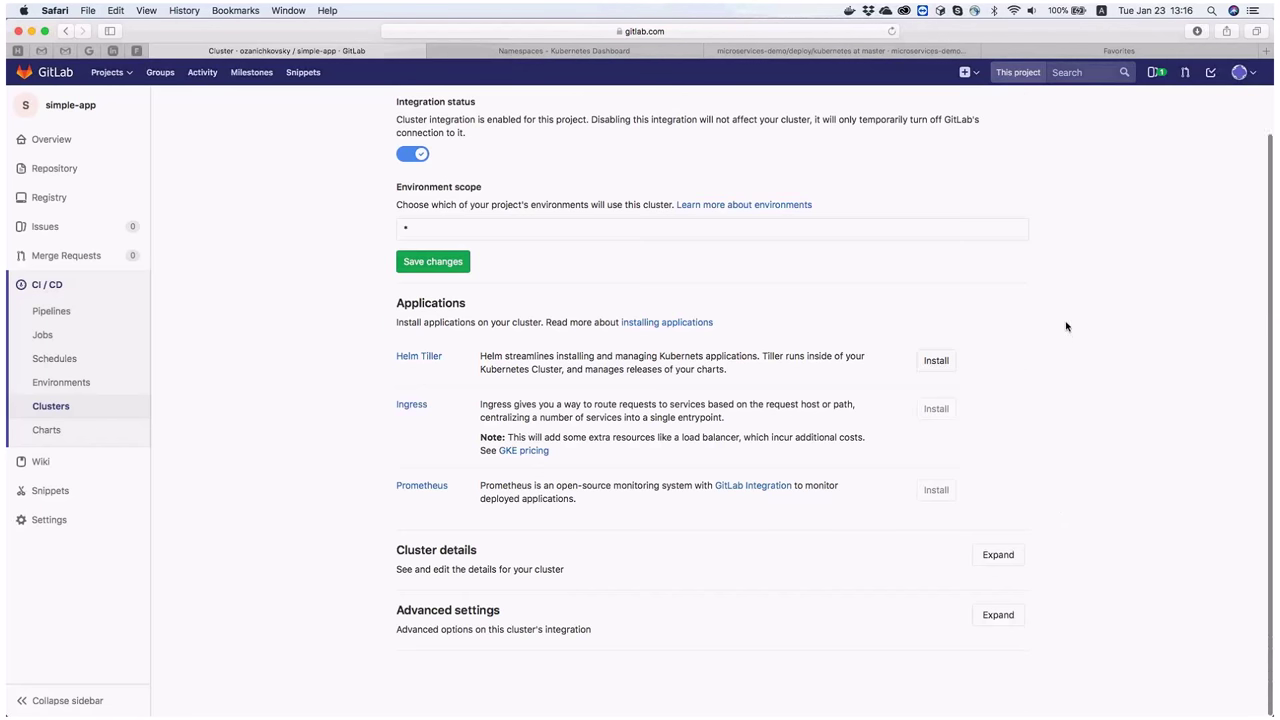
mouse_move(100, 510)
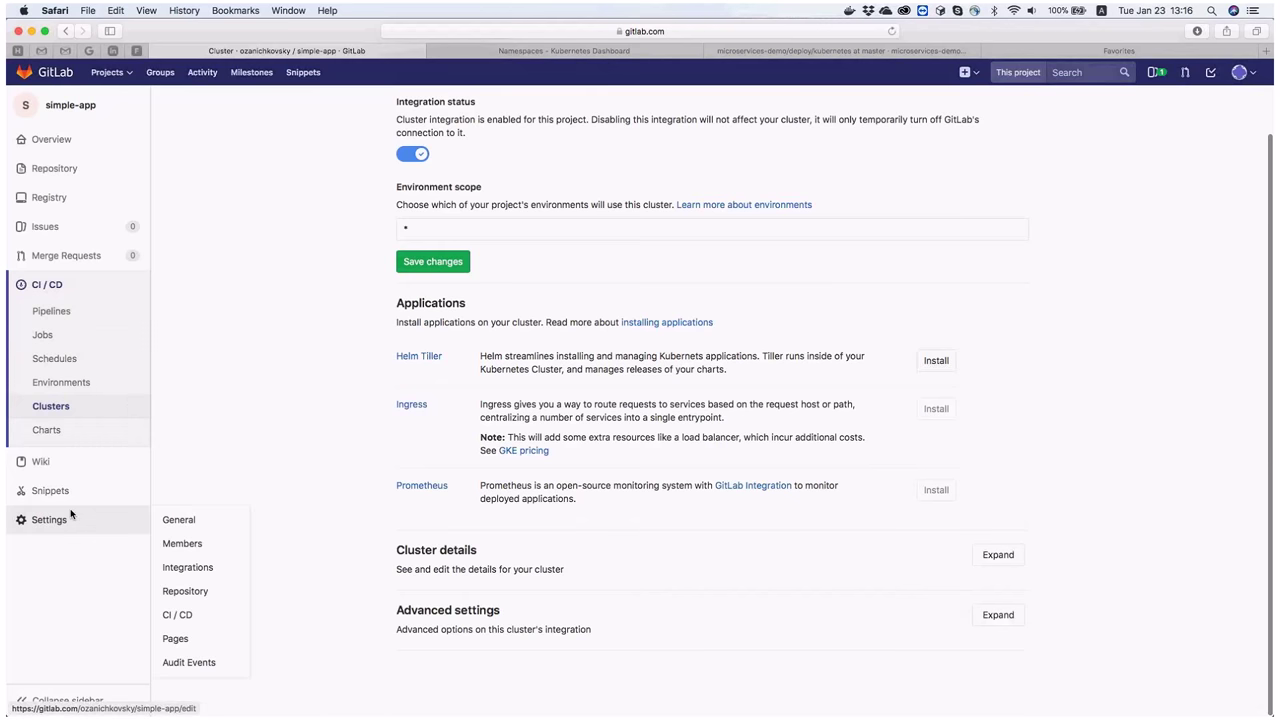
click(190, 570)
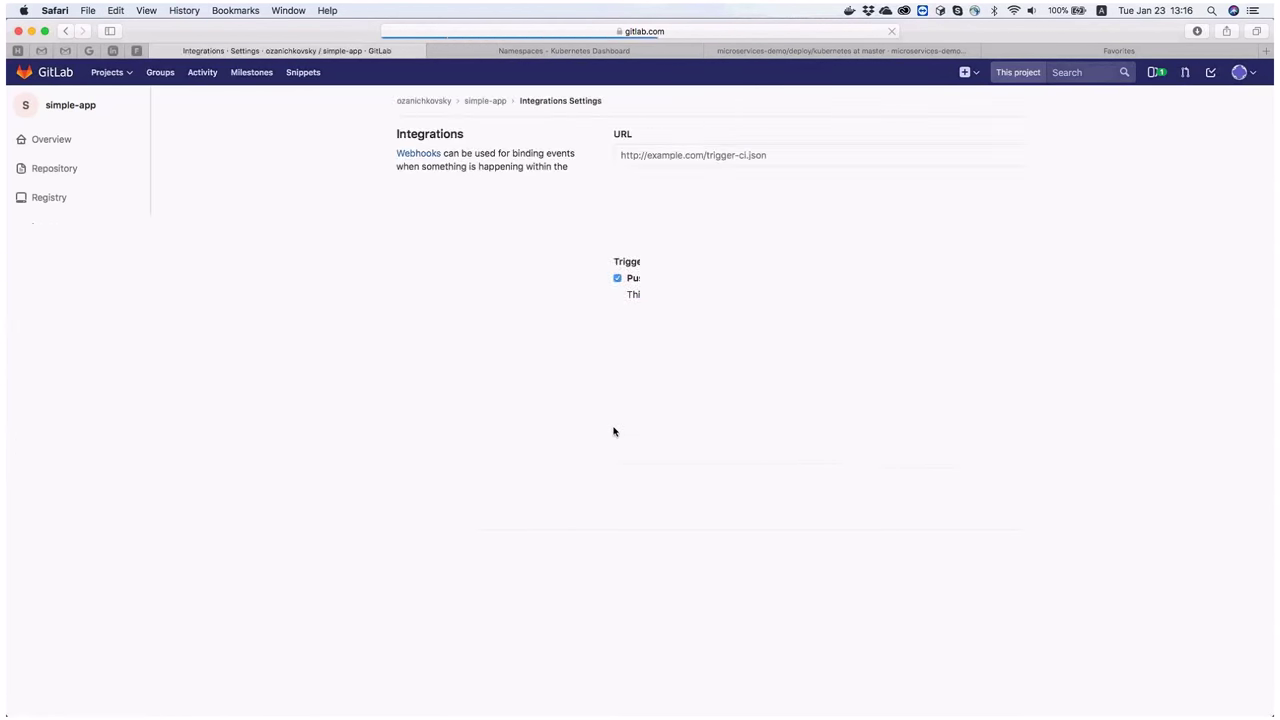
click(669, 152)
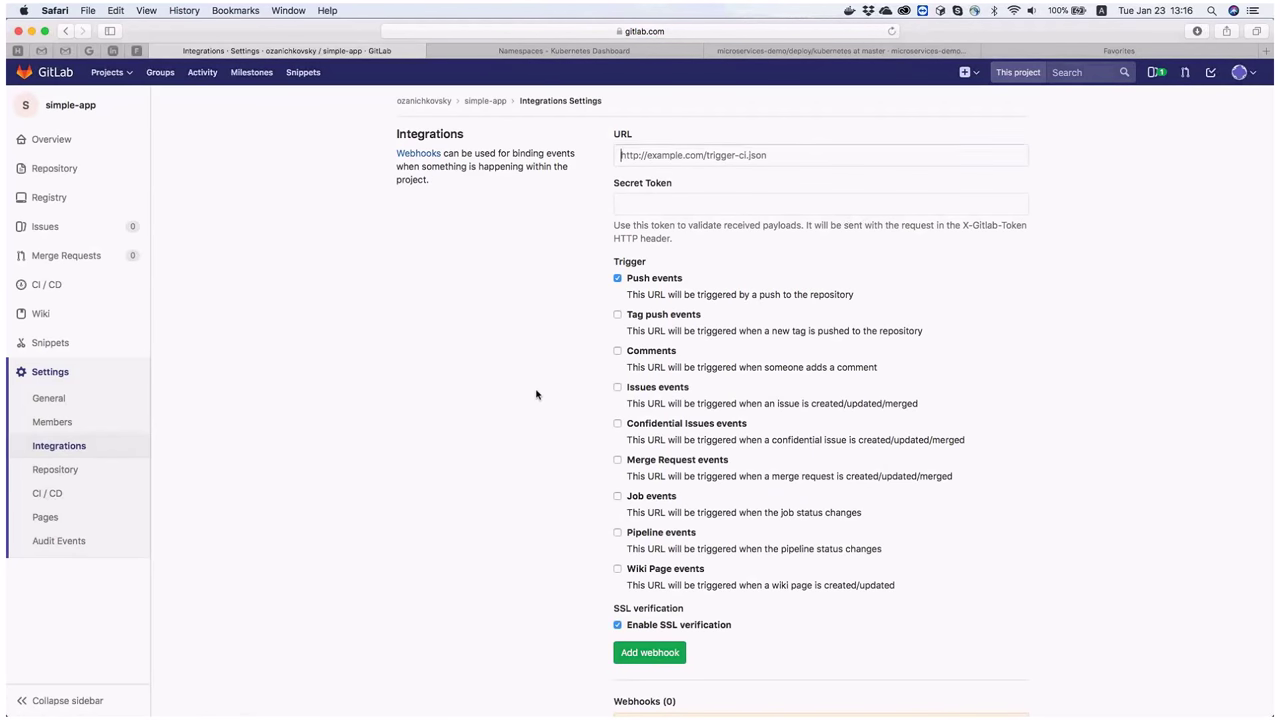
scroll(535, 394, down, 5)
scroll(535, 394, down, 10)
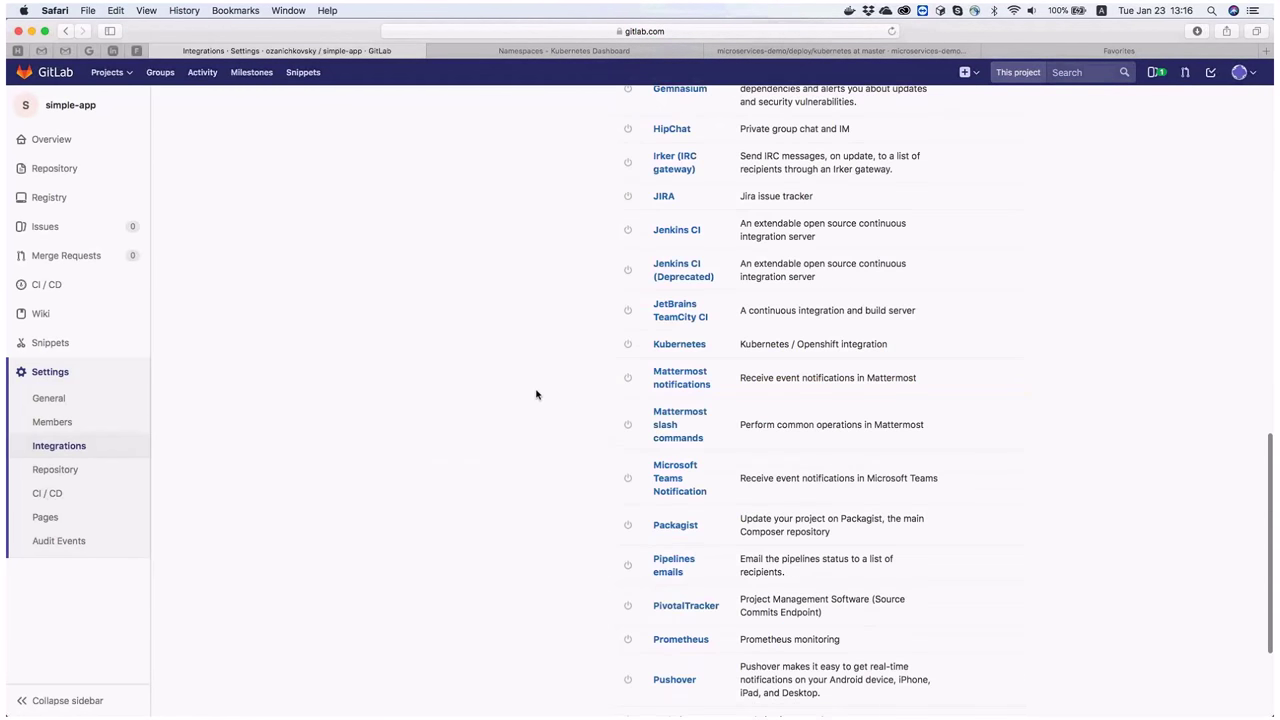
scroll(535, 394, down, 3)
click(674, 457)
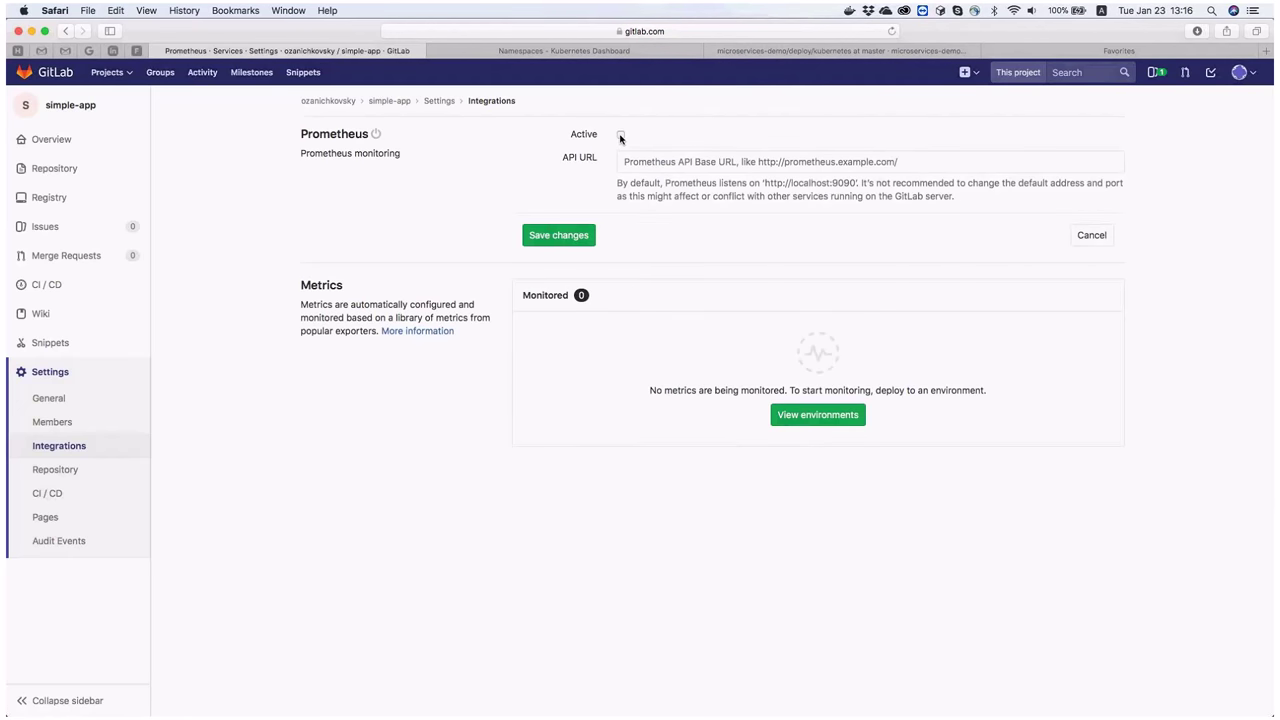
click(620, 135)
click(661, 162)
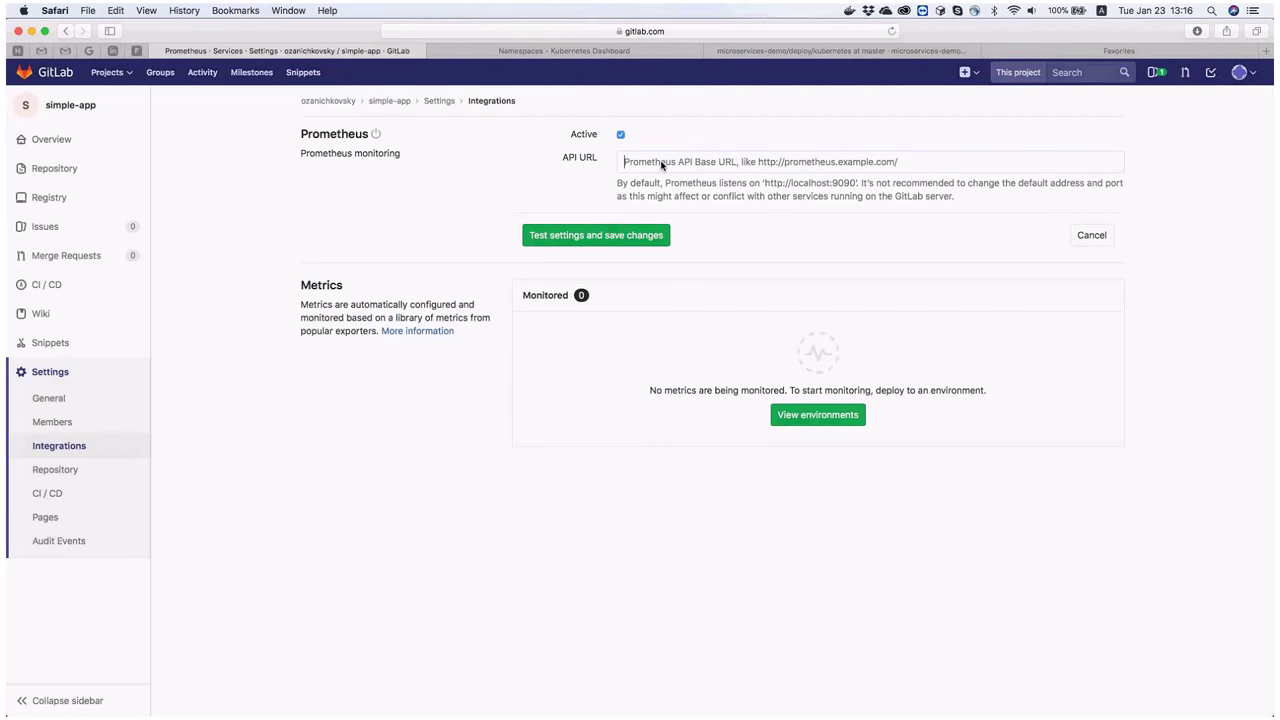
text(https://prometheus.zophiatech.com)
click(686, 217)
click(593, 235)
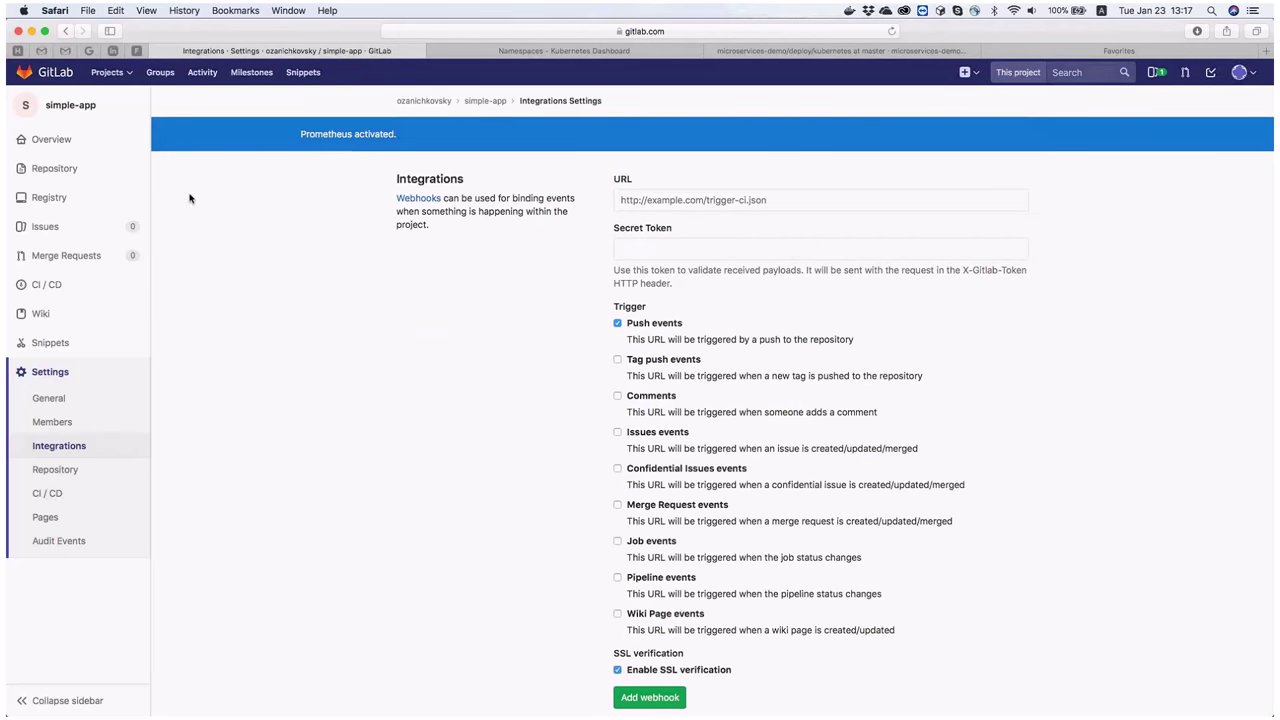
Step: Start the project's auto deploy setup with the Kubernetes template in .gitlab-ci.yml and set KUBE_DOMAIN to review.zophiatech.com
click(69, 142)
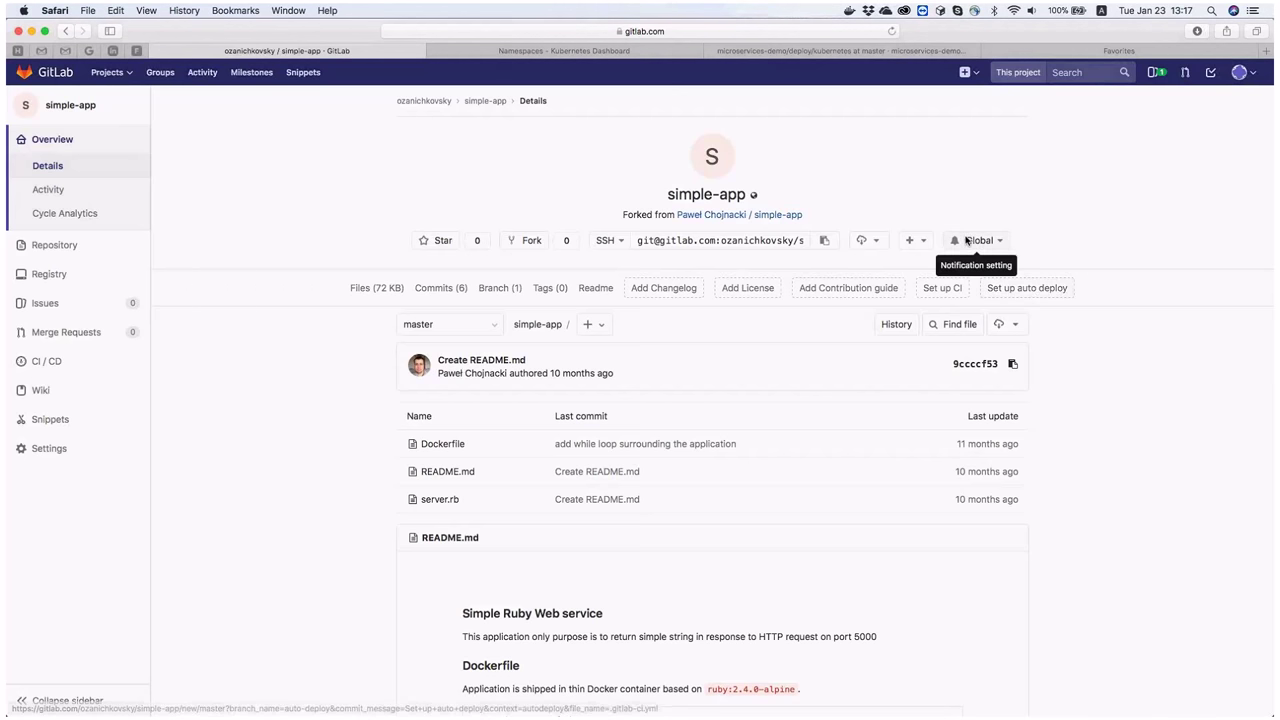
click(1030, 291)
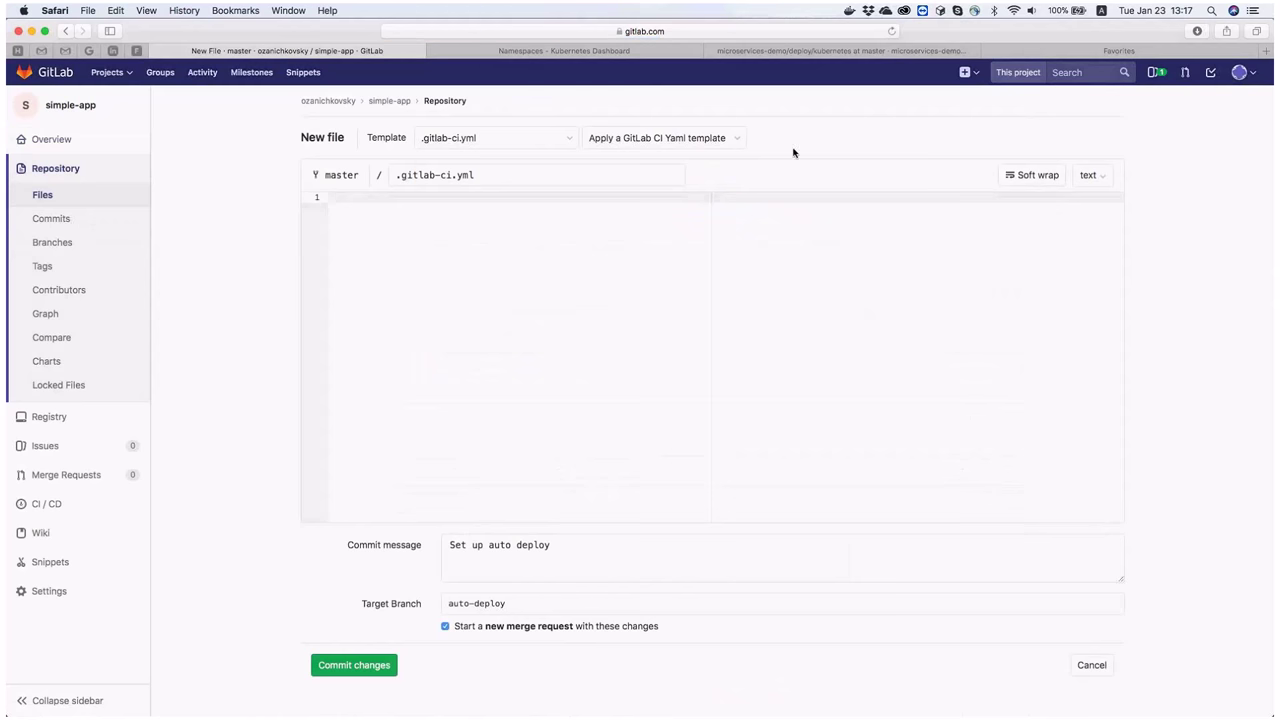
click(690, 138)
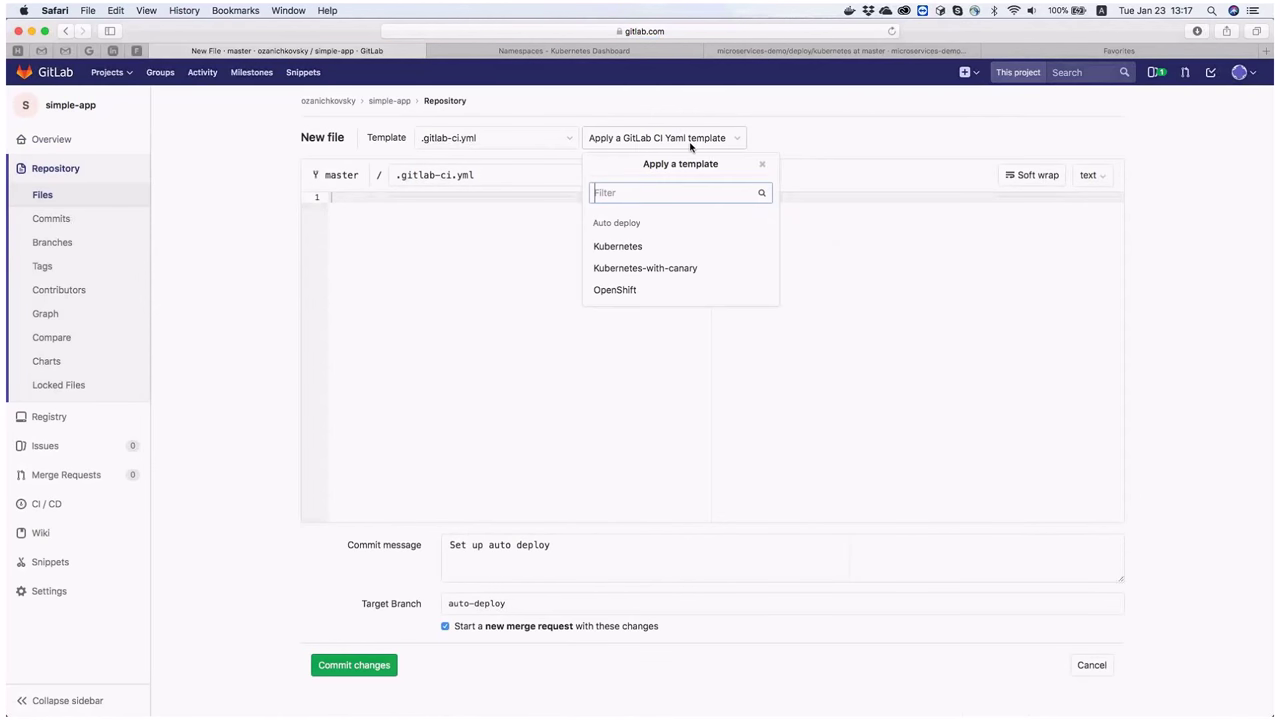
click(654, 246)
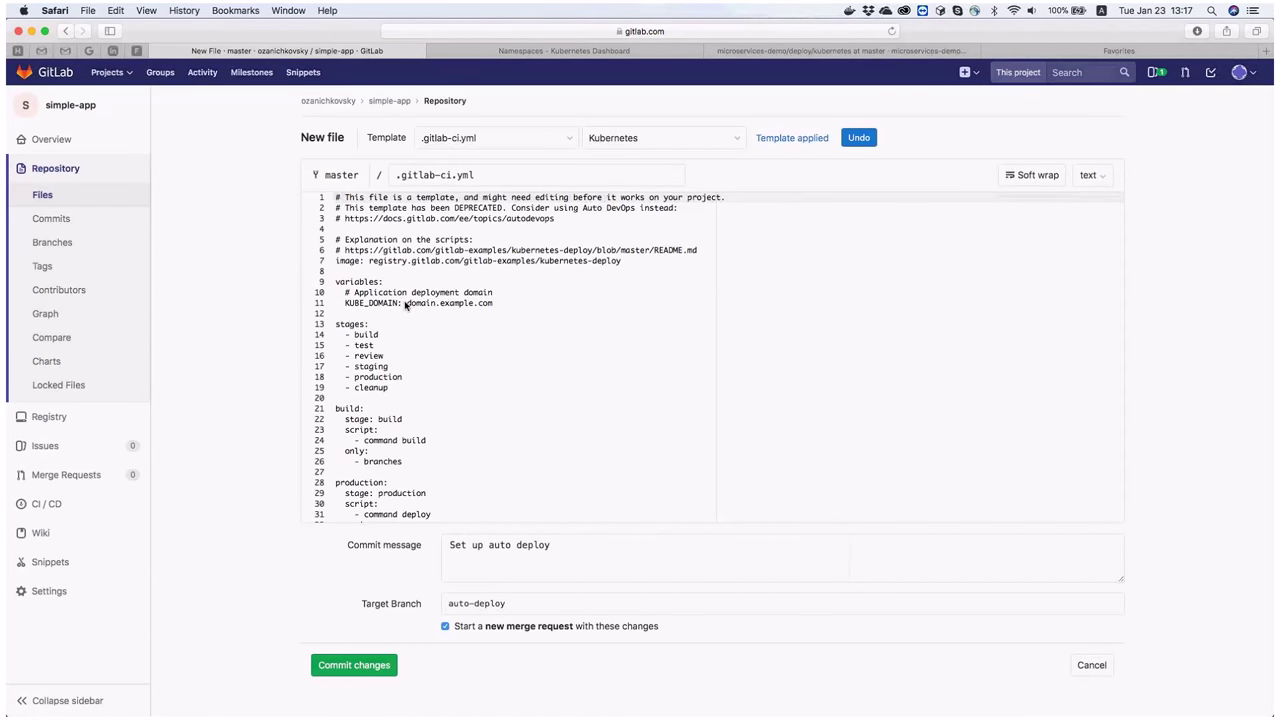
drag(408, 304, 504, 306)
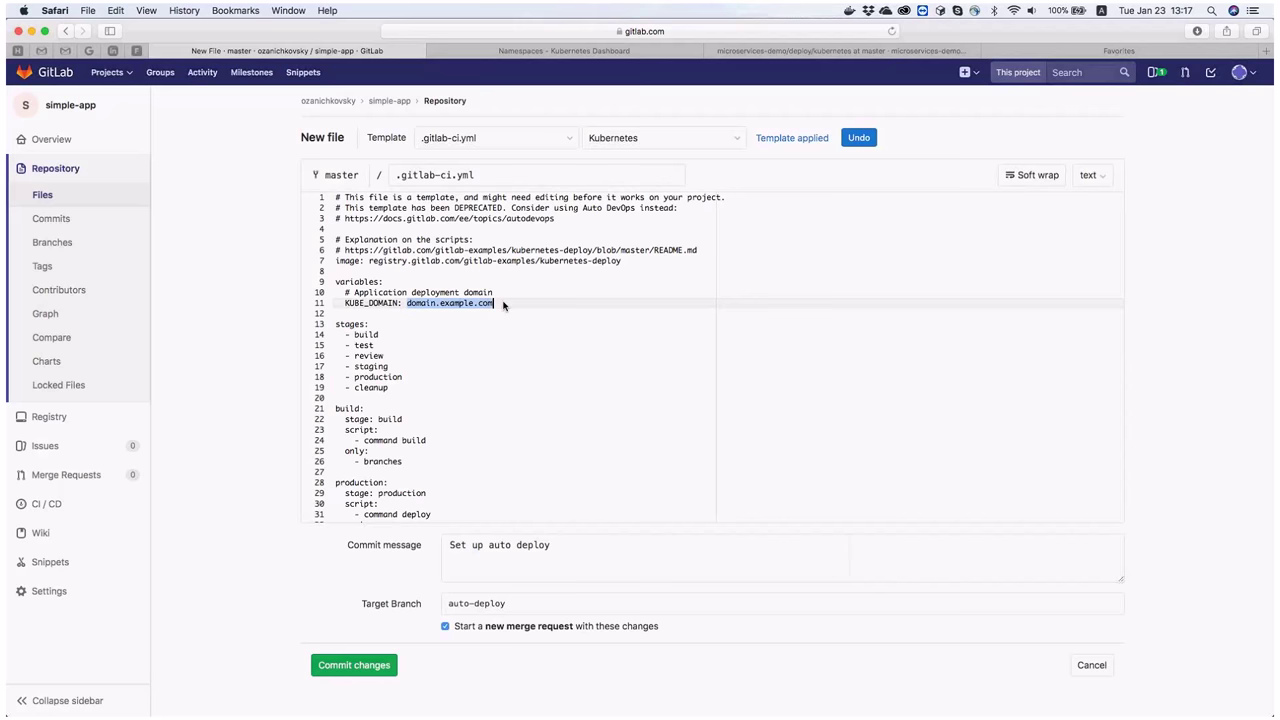
text(review.zophiatech.com)
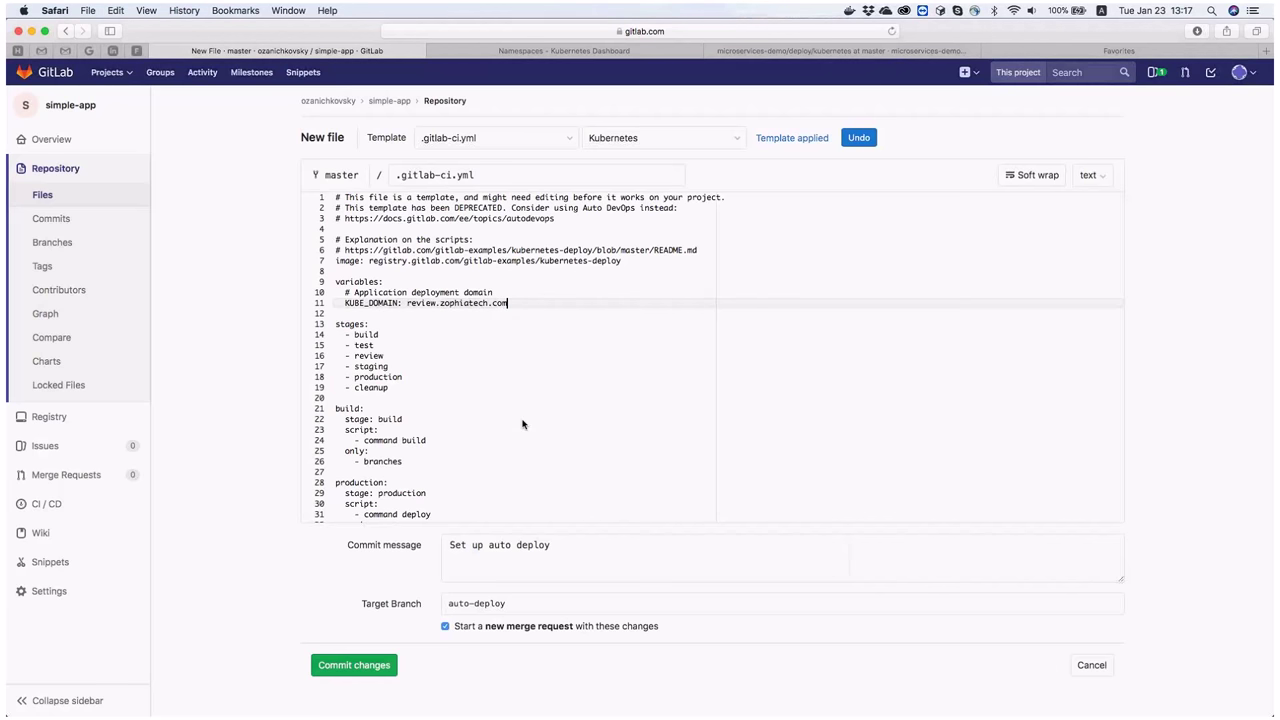
Step: Examine the stages and the build, production, staging, review and stop_review jobs in the .gitlab-ci.yml template
scroll(522, 424, down, 5)
scroll(522, 424, down, 5)
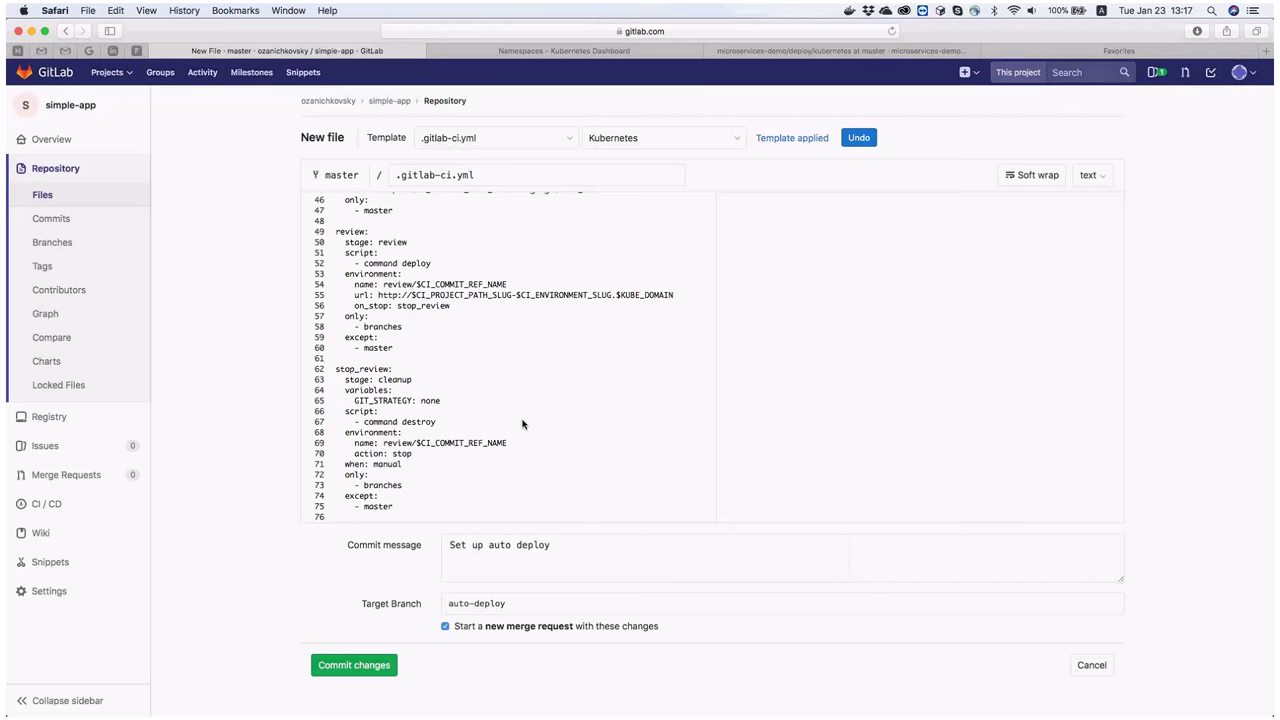
scroll(522, 424, up, 10)
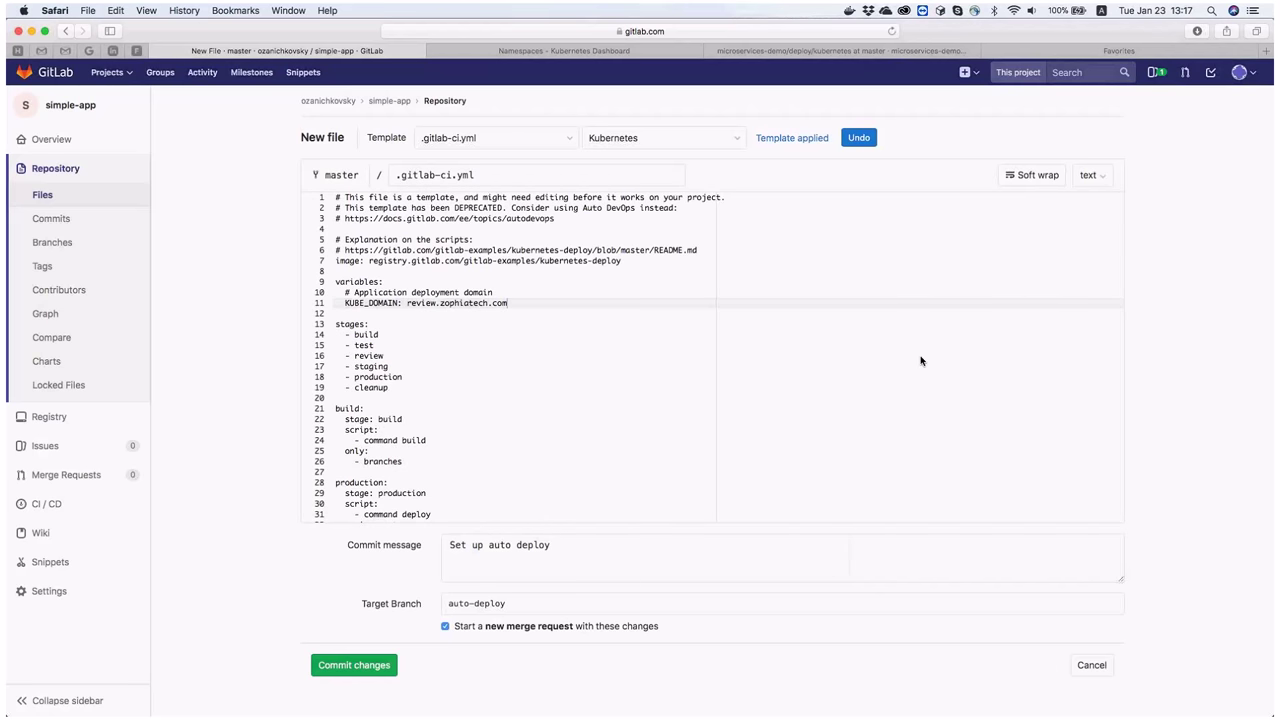
scroll(452, 430, down, 3)
scroll(452, 430, down, 5)
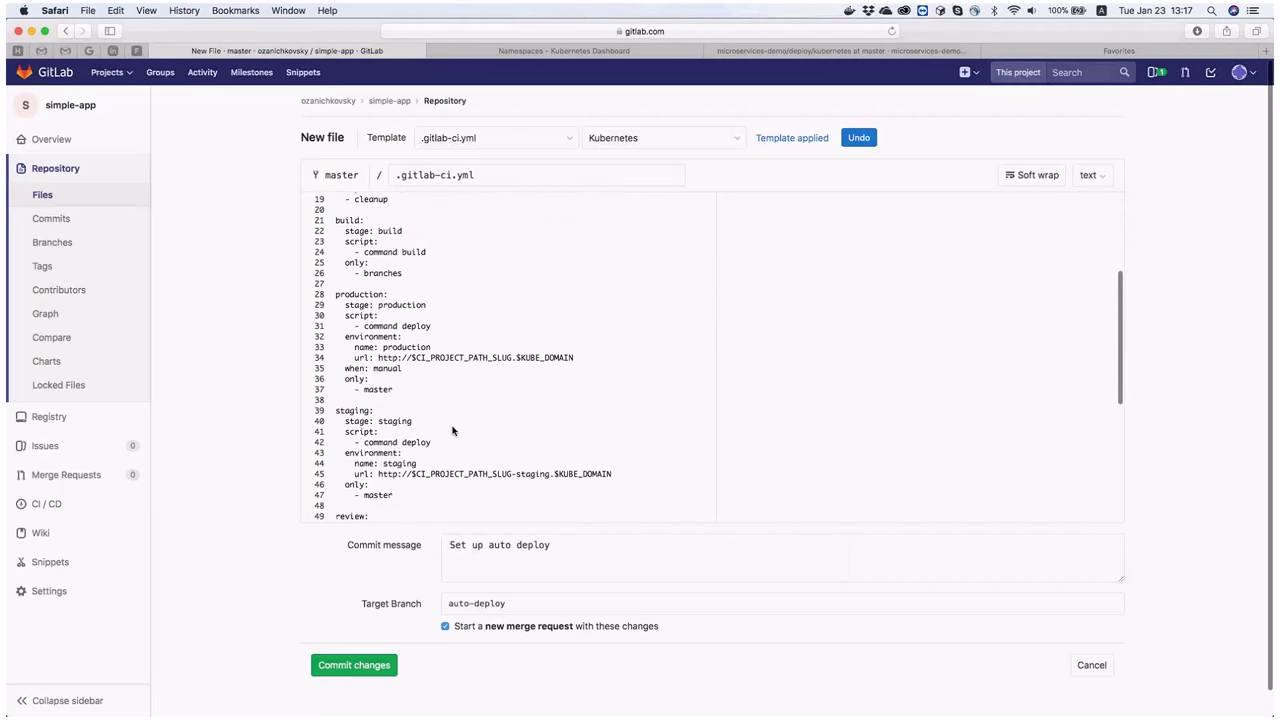
scroll(452, 430, down, 10)
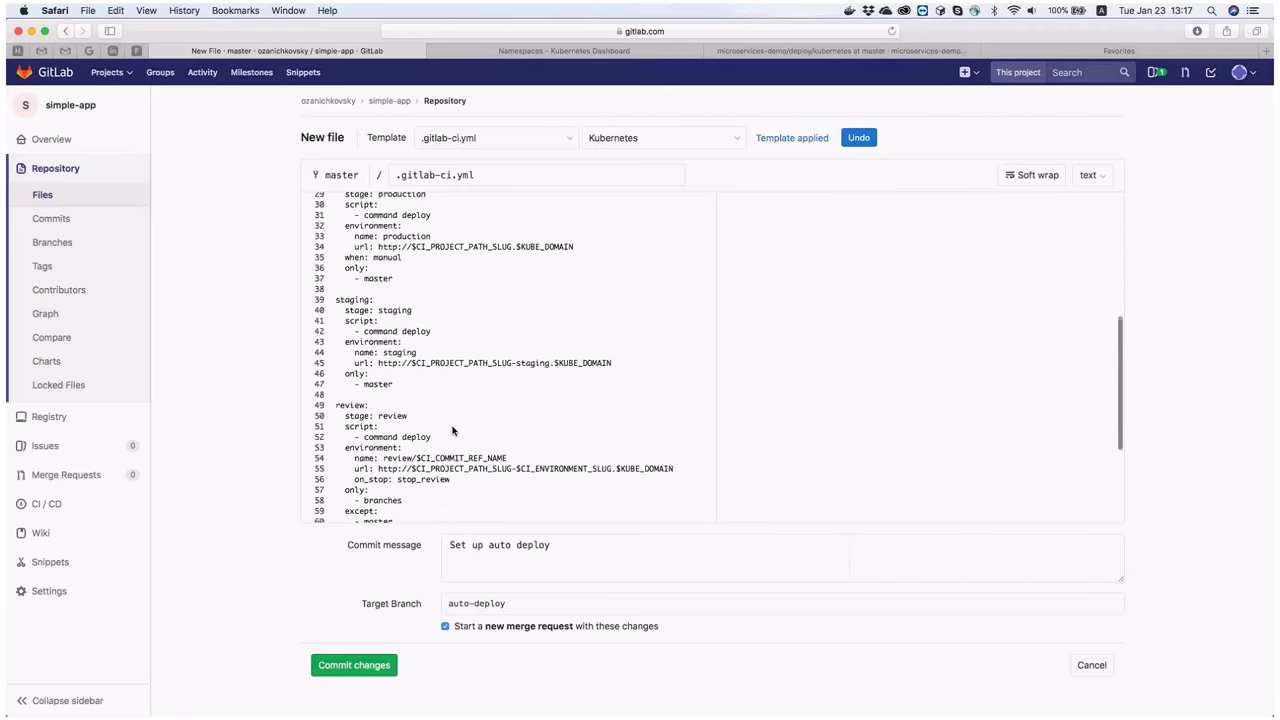
scroll(450, 415, up, 15)
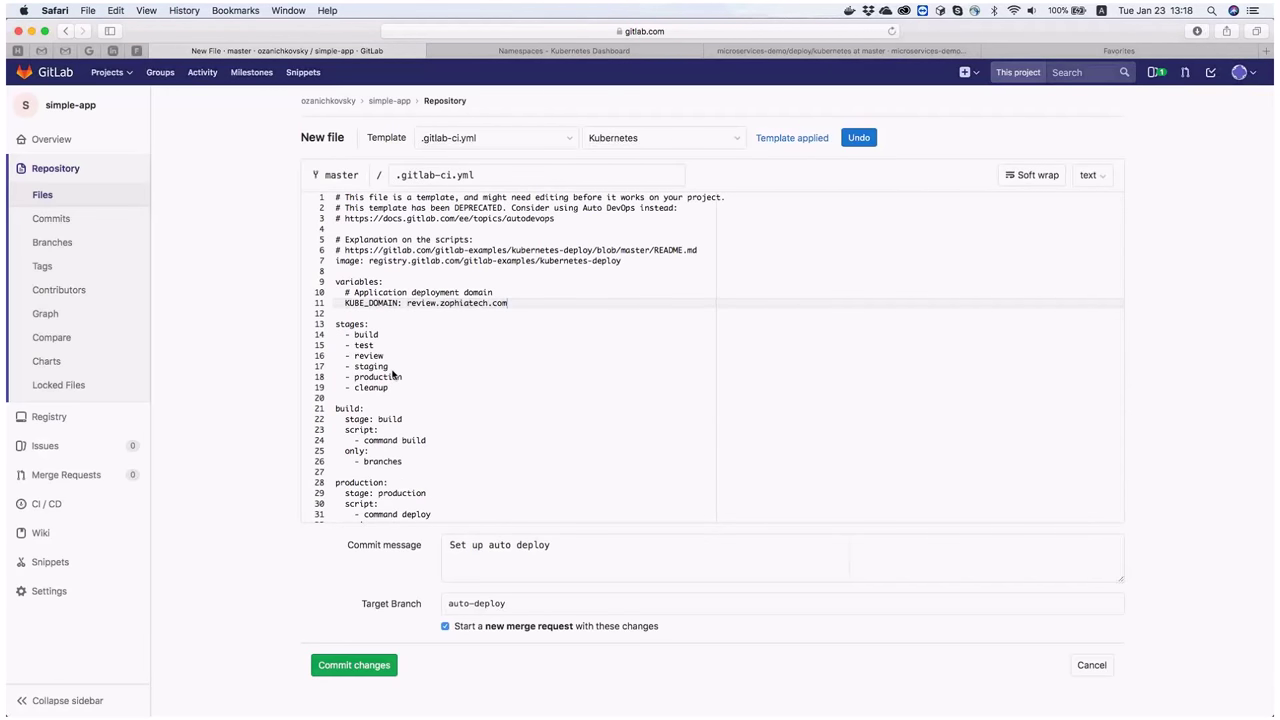
scroll(393, 375, down, 15)
click(490, 392)
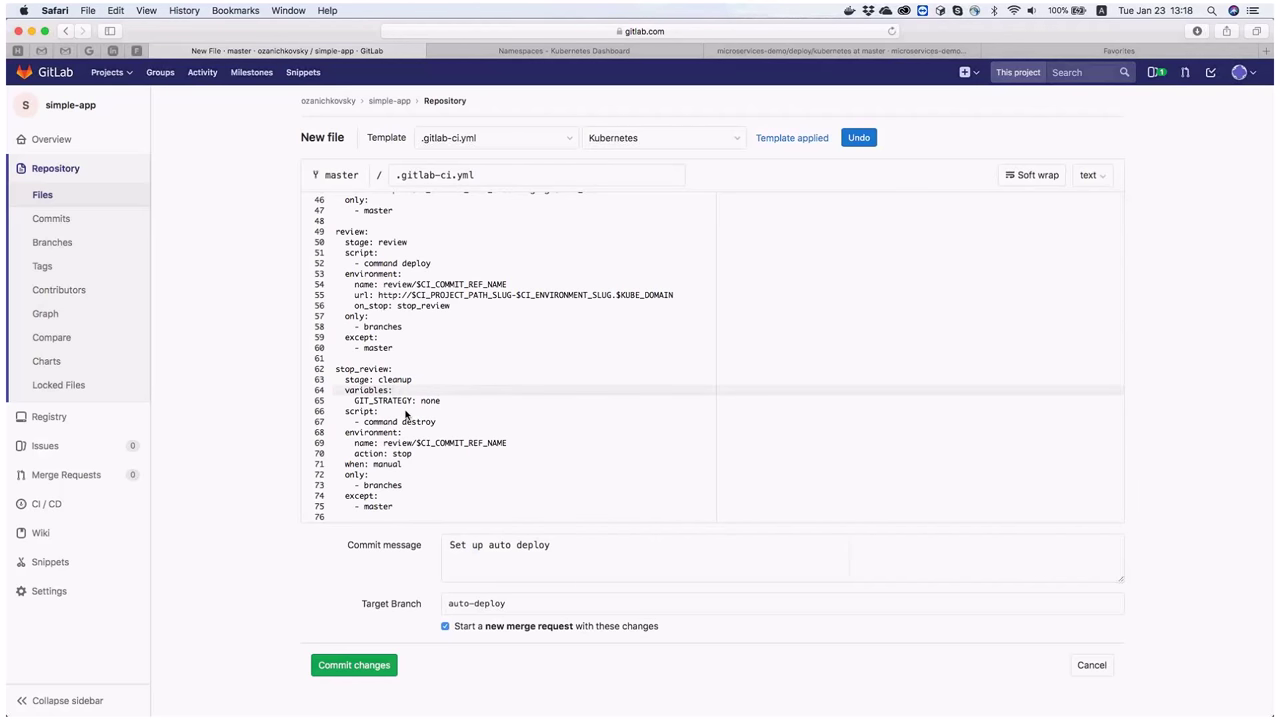
scroll(463, 340, up, 5)
scroll(461, 341, down, 5)
Step: Commit the file to the auto-deploy branch and submit a merge request that removes the source branch and merges when the pipeline succeeds
click(356, 667)
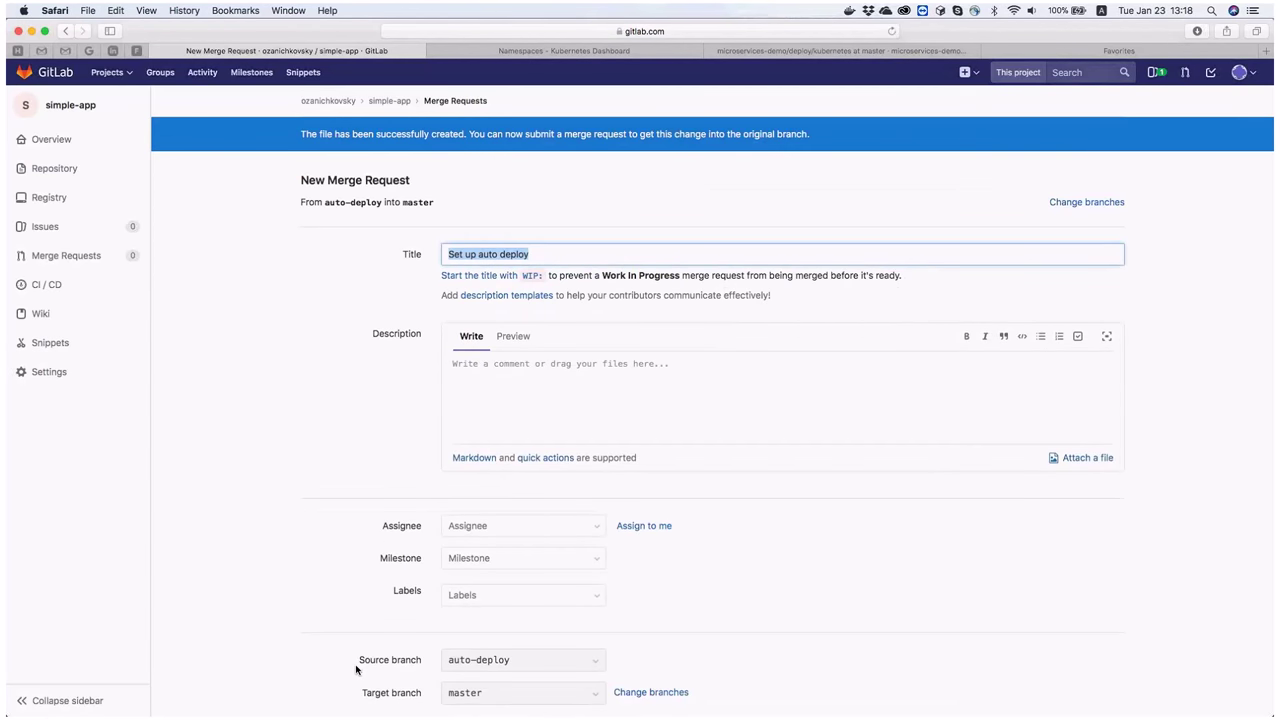
scroll(800, 480, down, 5)
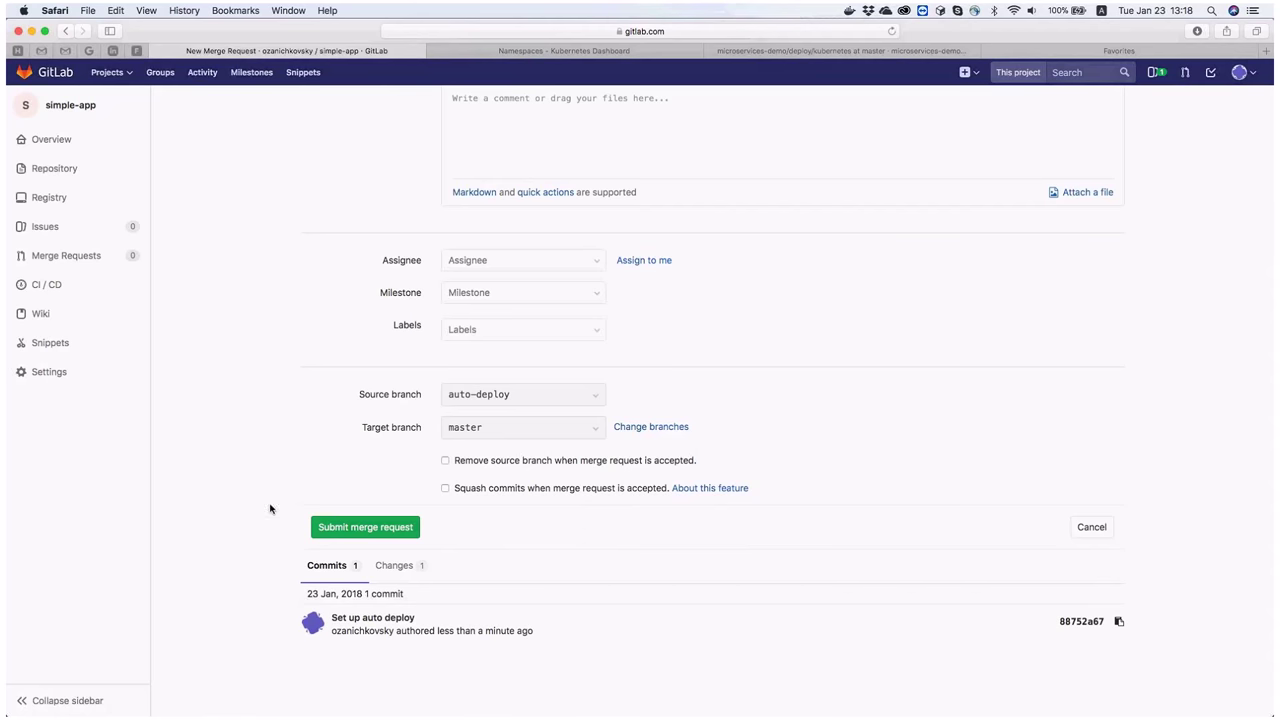
click(445, 461)
click(365, 527)
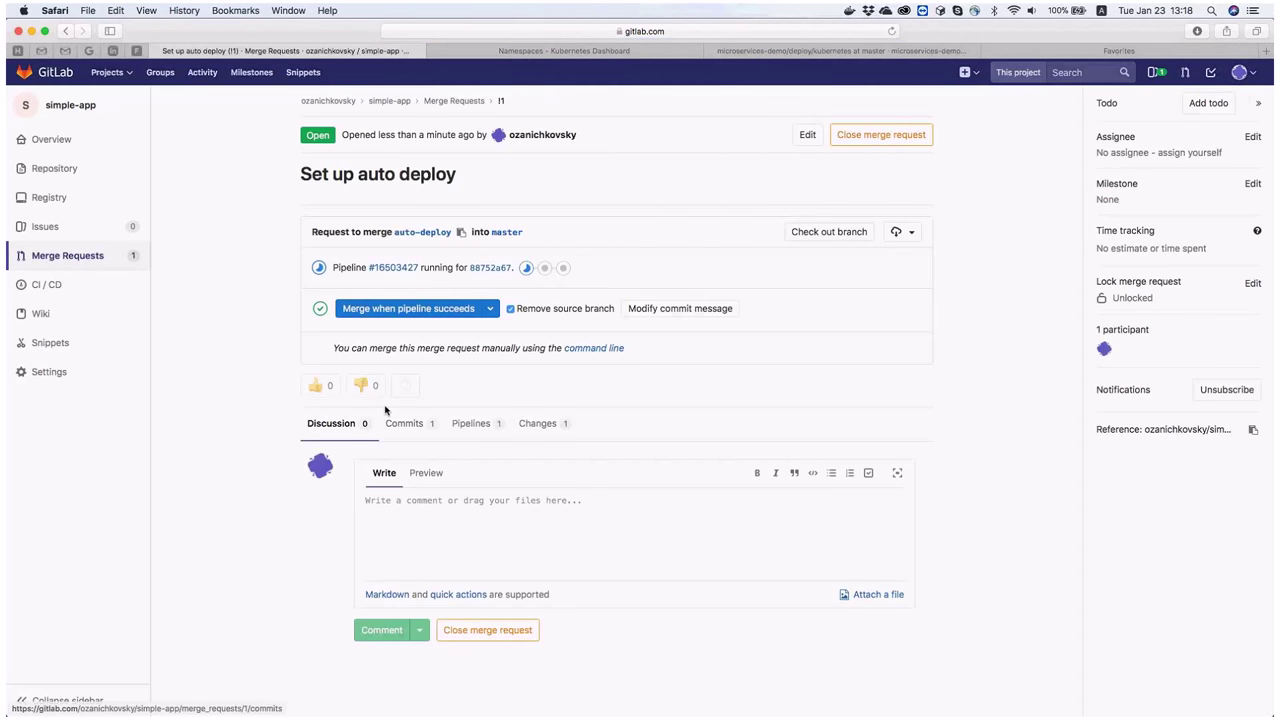
click(423, 312)
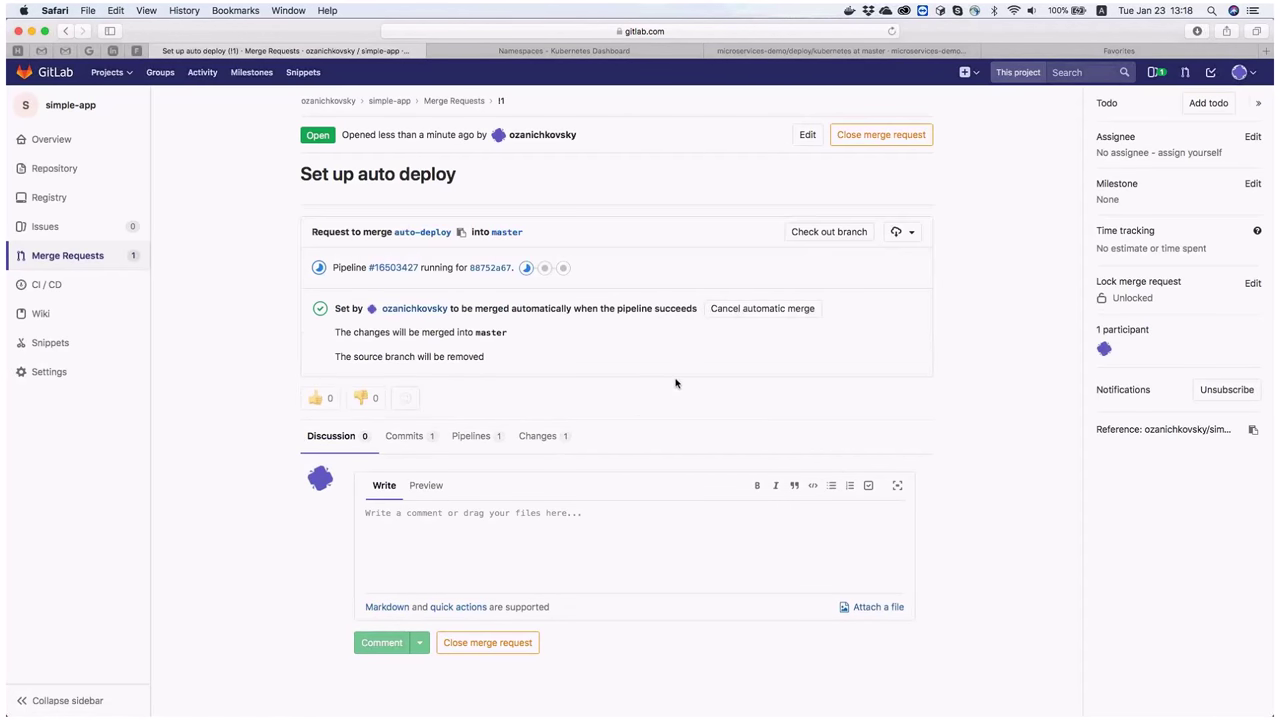
Step: Open the running auto-deploy pipeline and read its build job's log to the end
mouse_move(57, 293)
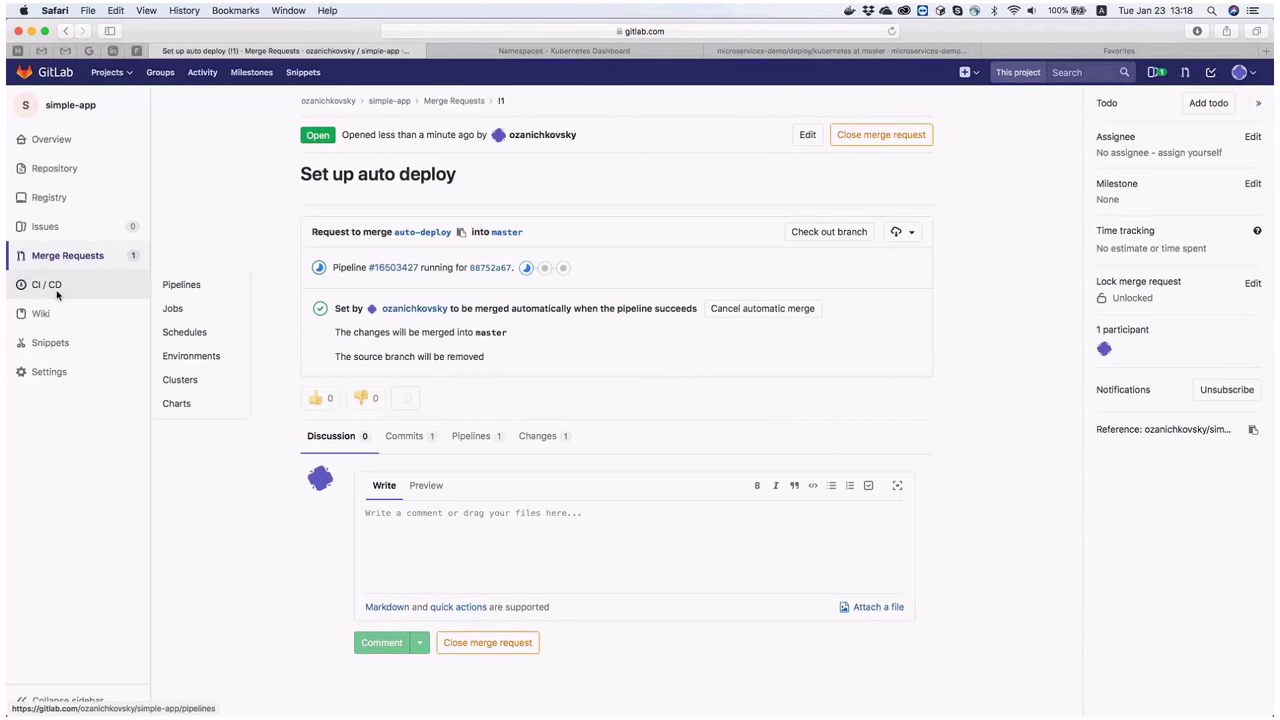
click(181, 285)
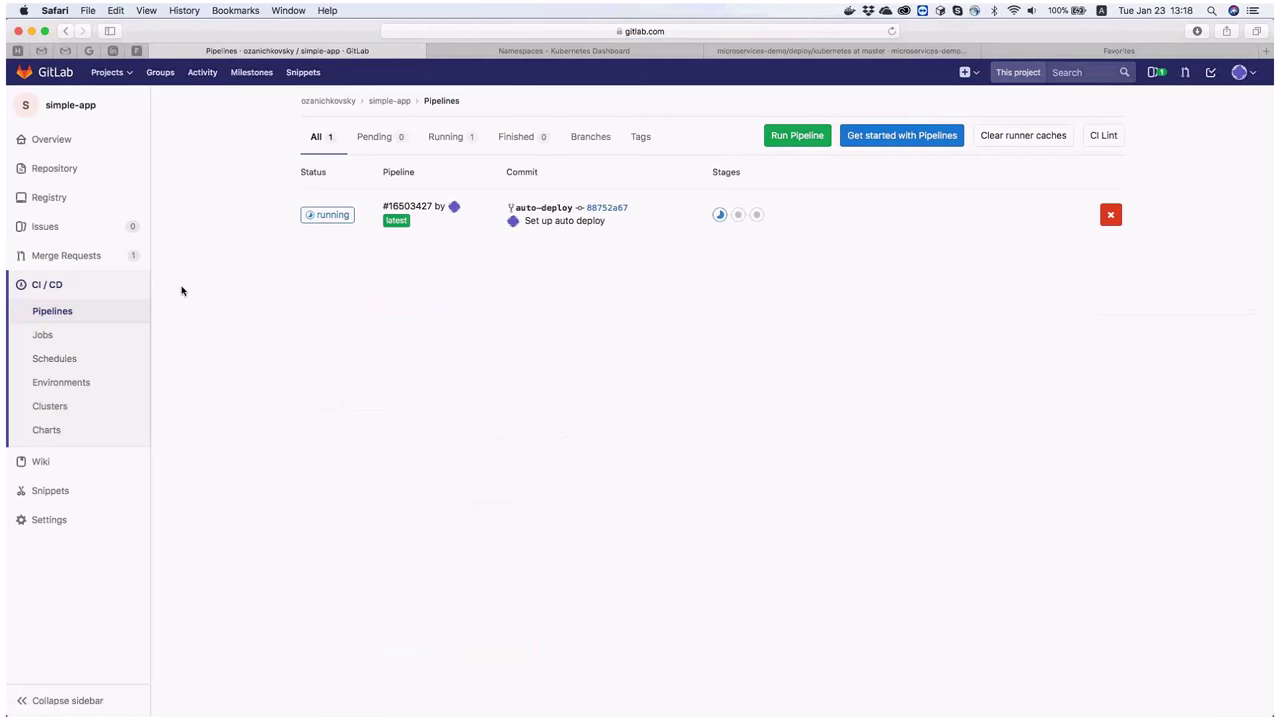
click(325, 215)
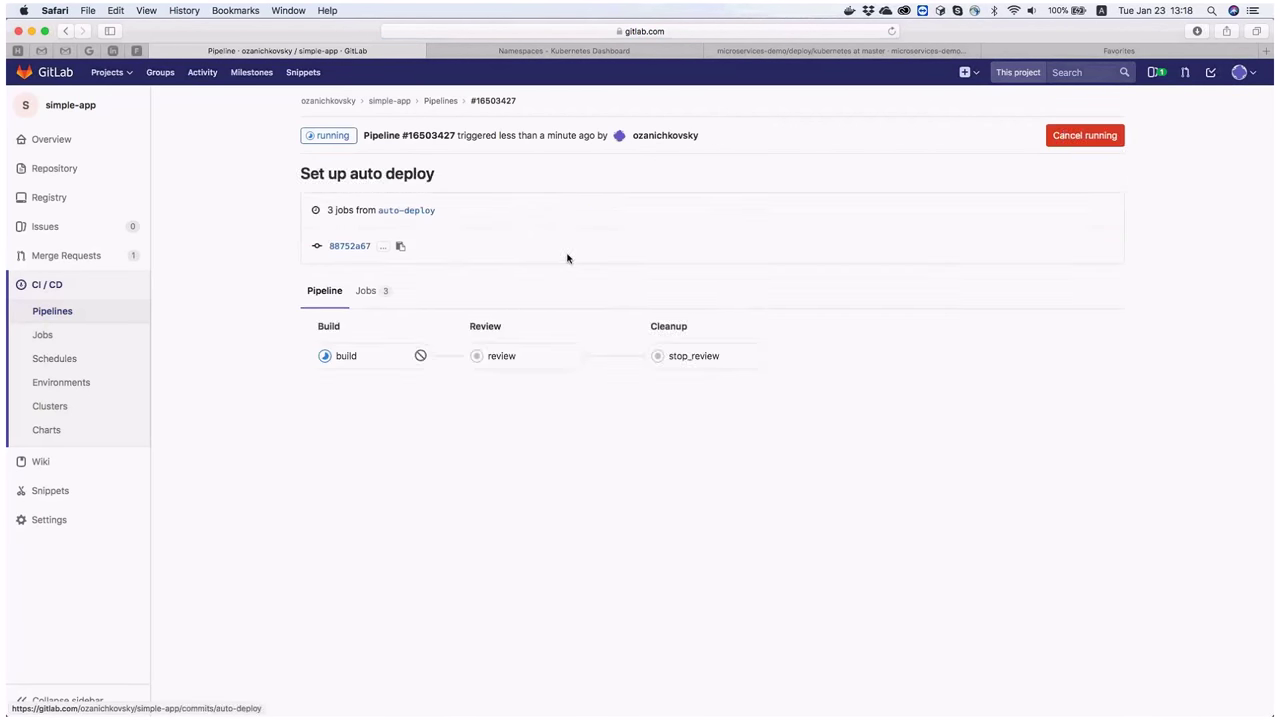
click(350, 356)
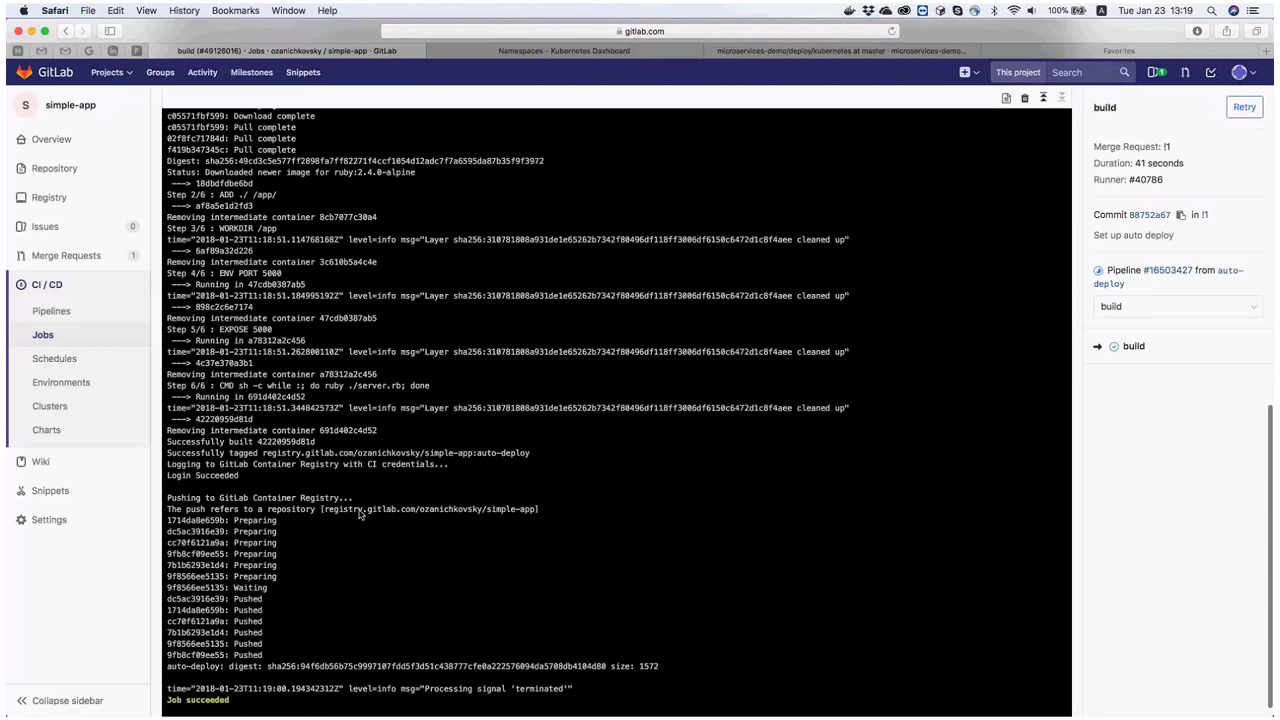
scroll(469, 570, down, 1)
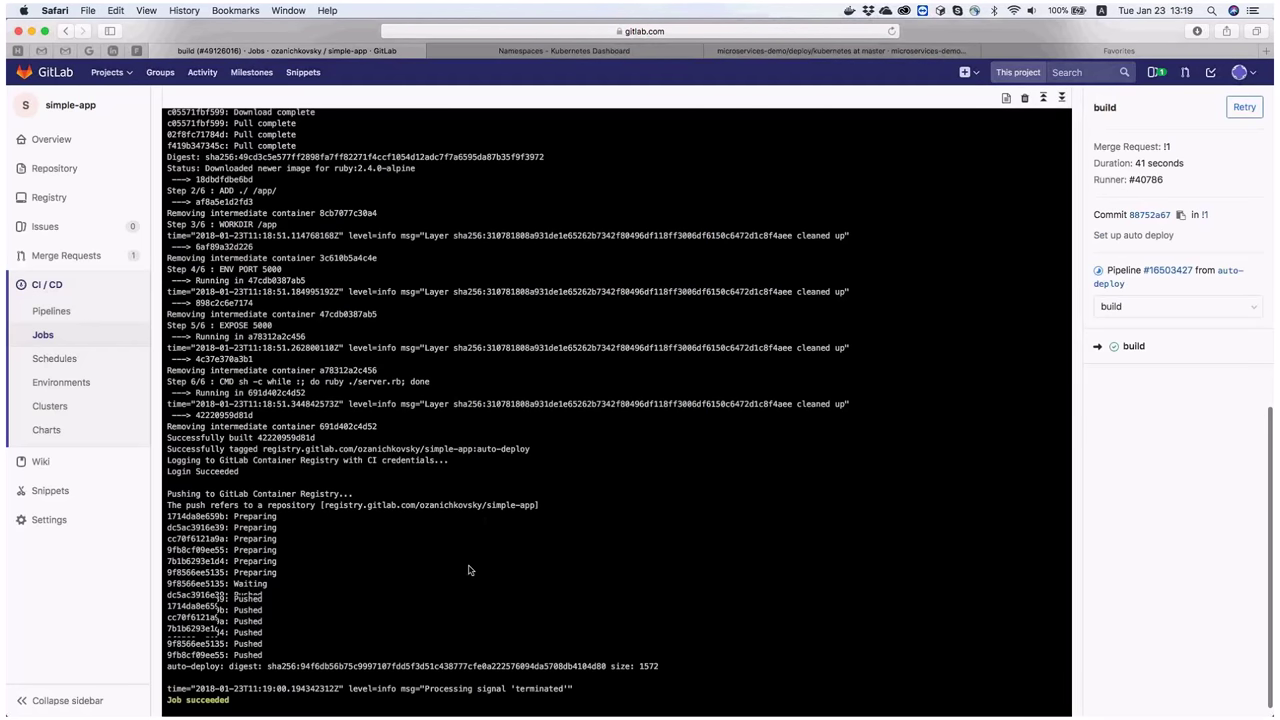
scroll(469, 570, down, 1)
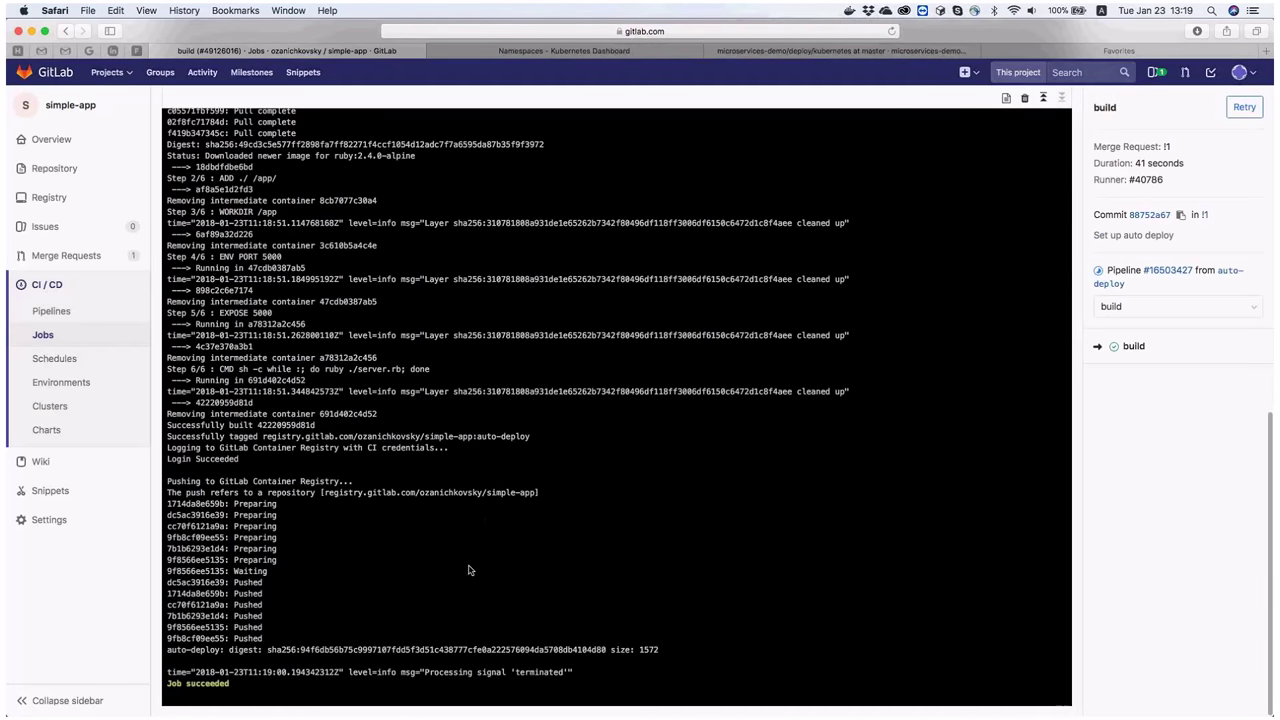
Step: Return to the auto-deploy pipeline and open the log of its review job
click(64, 313)
click(331, 219)
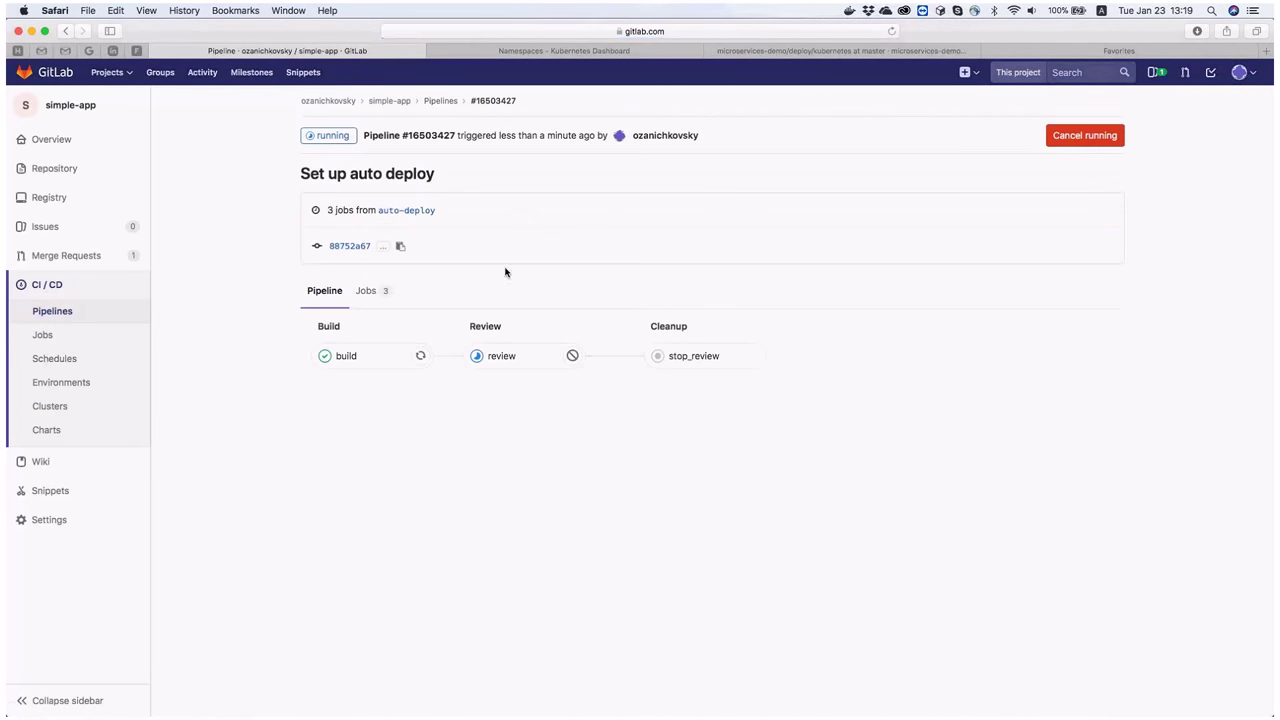
click(510, 356)
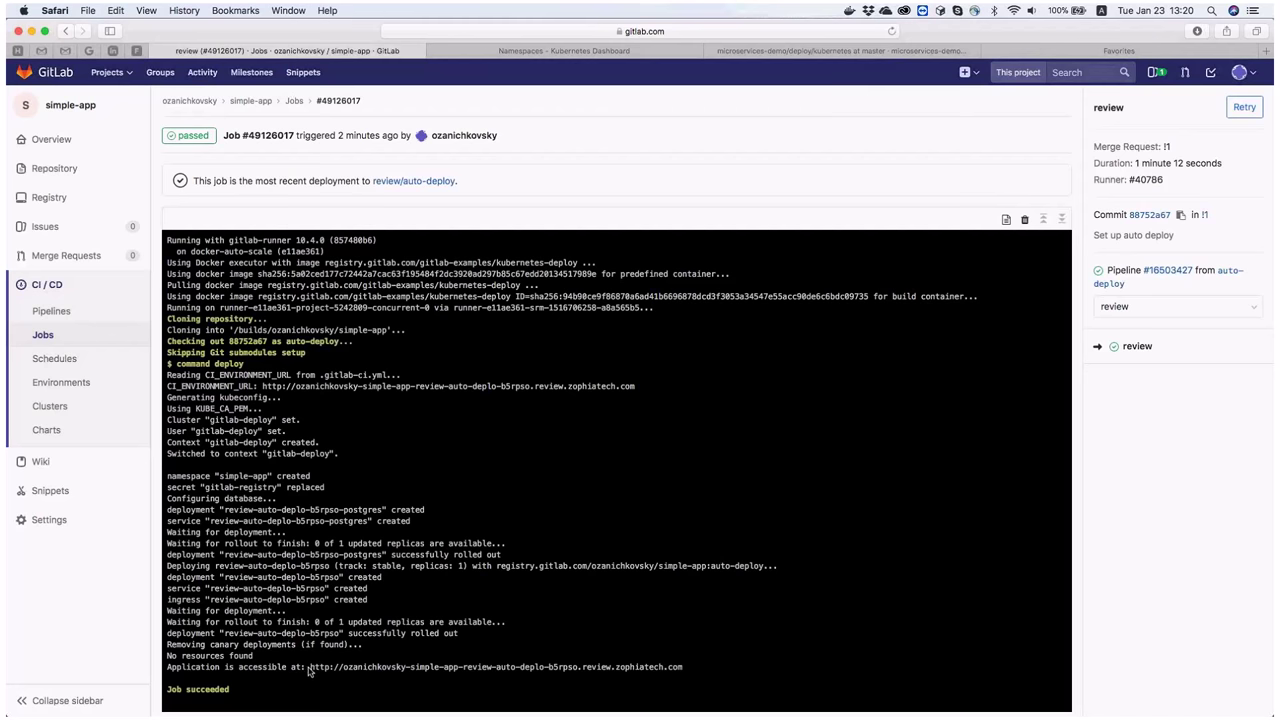
Step: Open the deployed review application from the address in the job log, and close its tab after viewing
drag(309, 668, 642, 667)
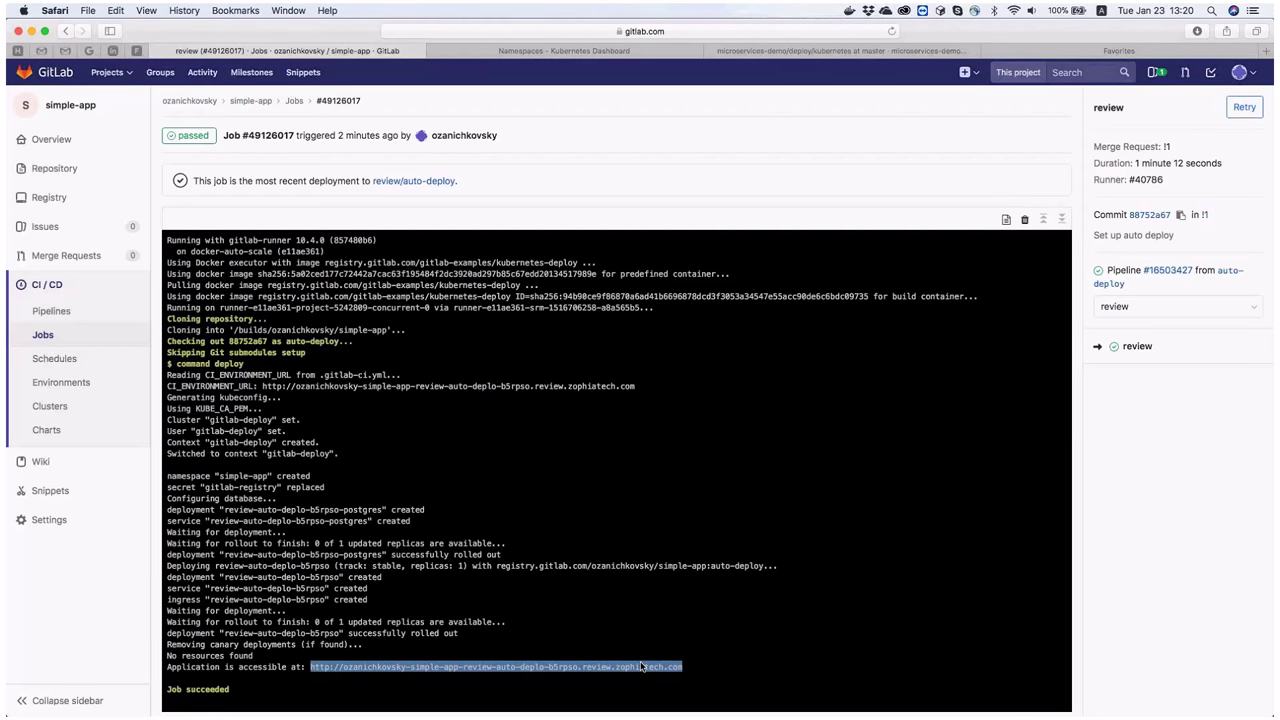
right_click(642, 667)
click(665, 574)
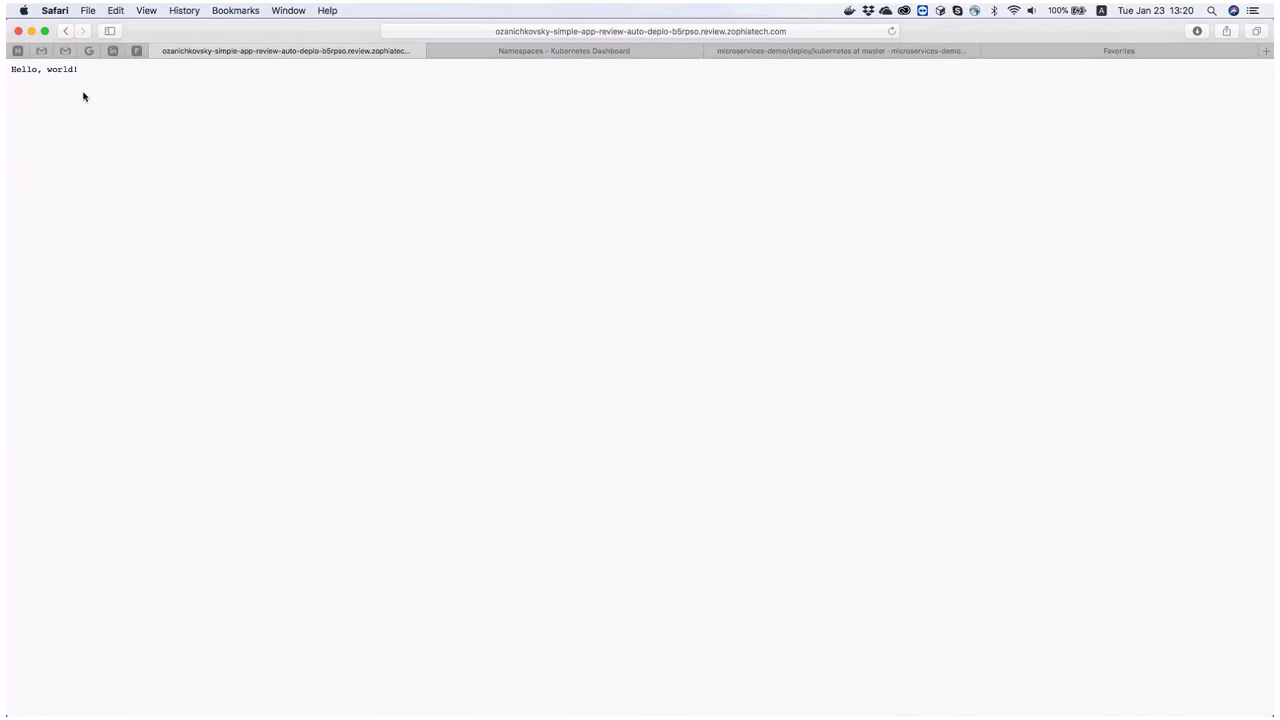
click(155, 50)
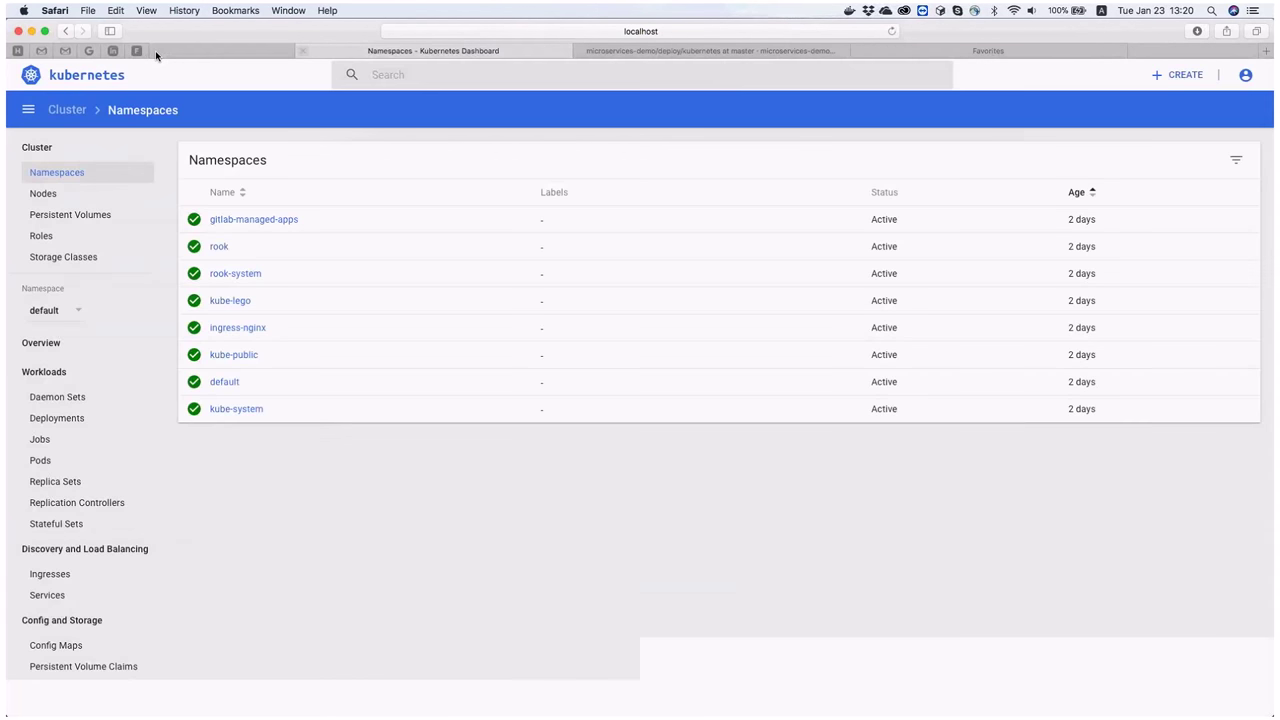
Step: Reopen the last closed tab and return from the review application to the GitLab review job page
right_click(284, 51)
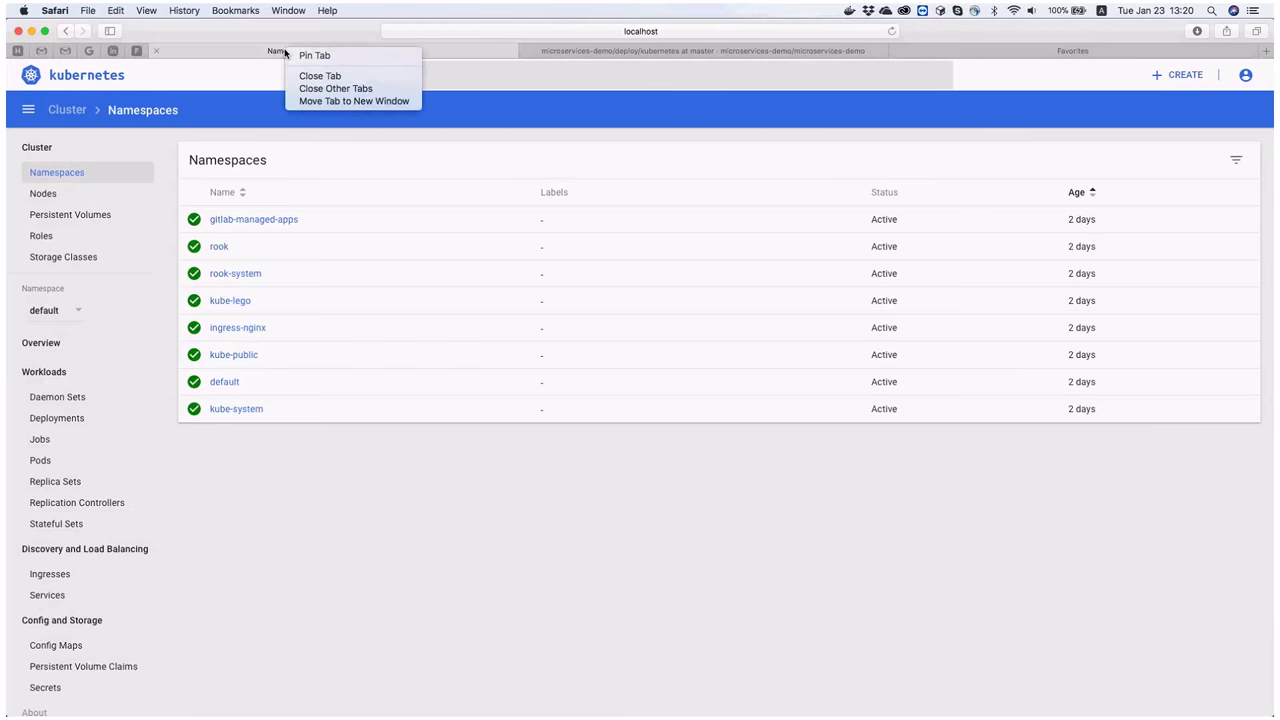
click(179, 10)
click(181, 10)
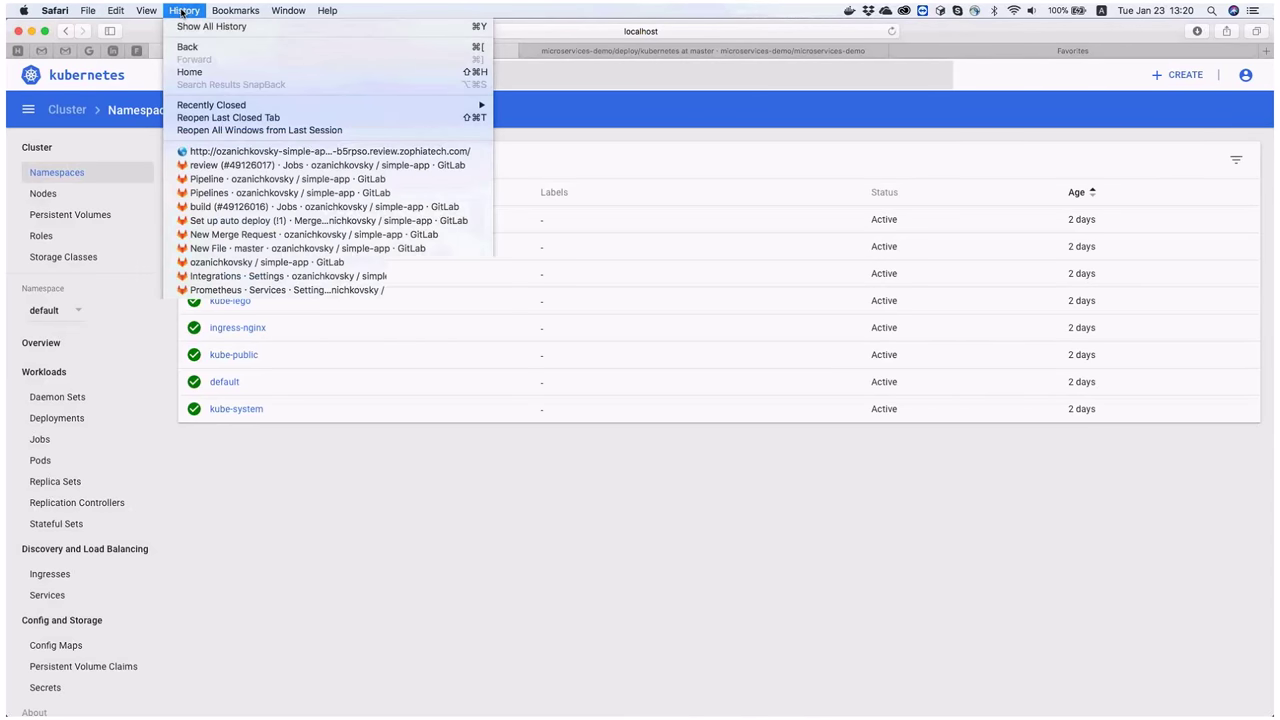
click(236, 118)
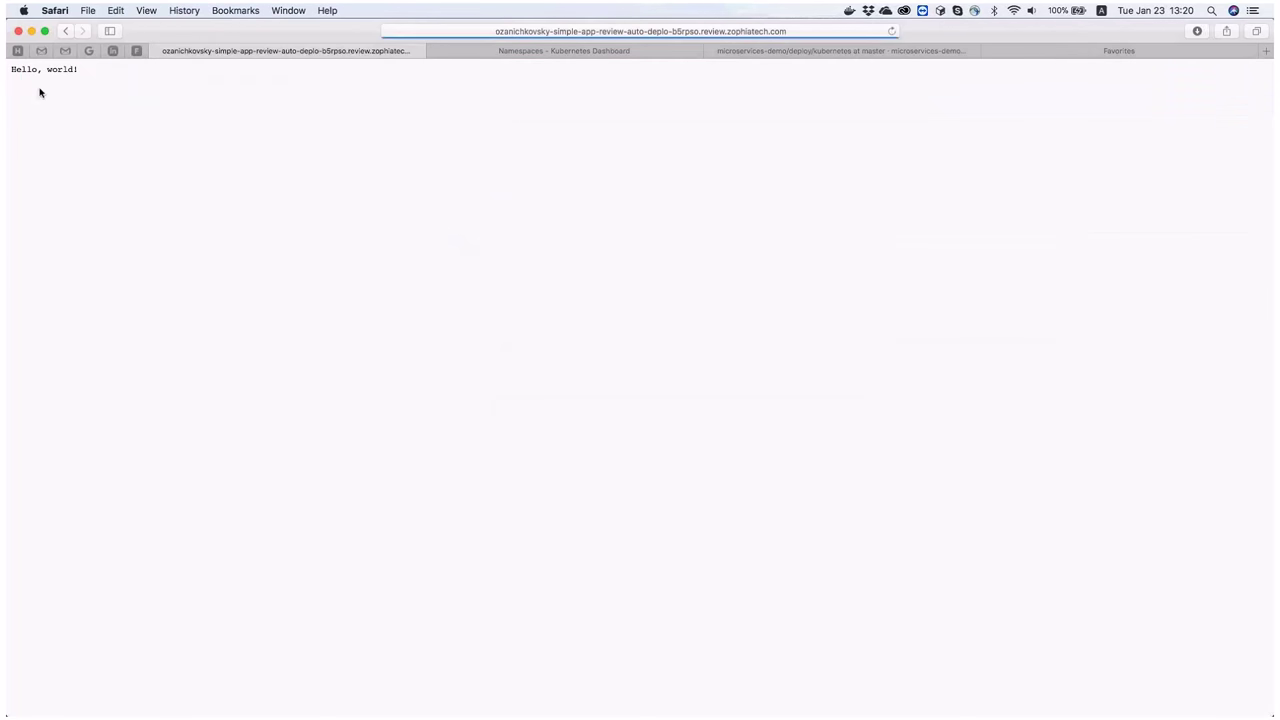
click(63, 31)
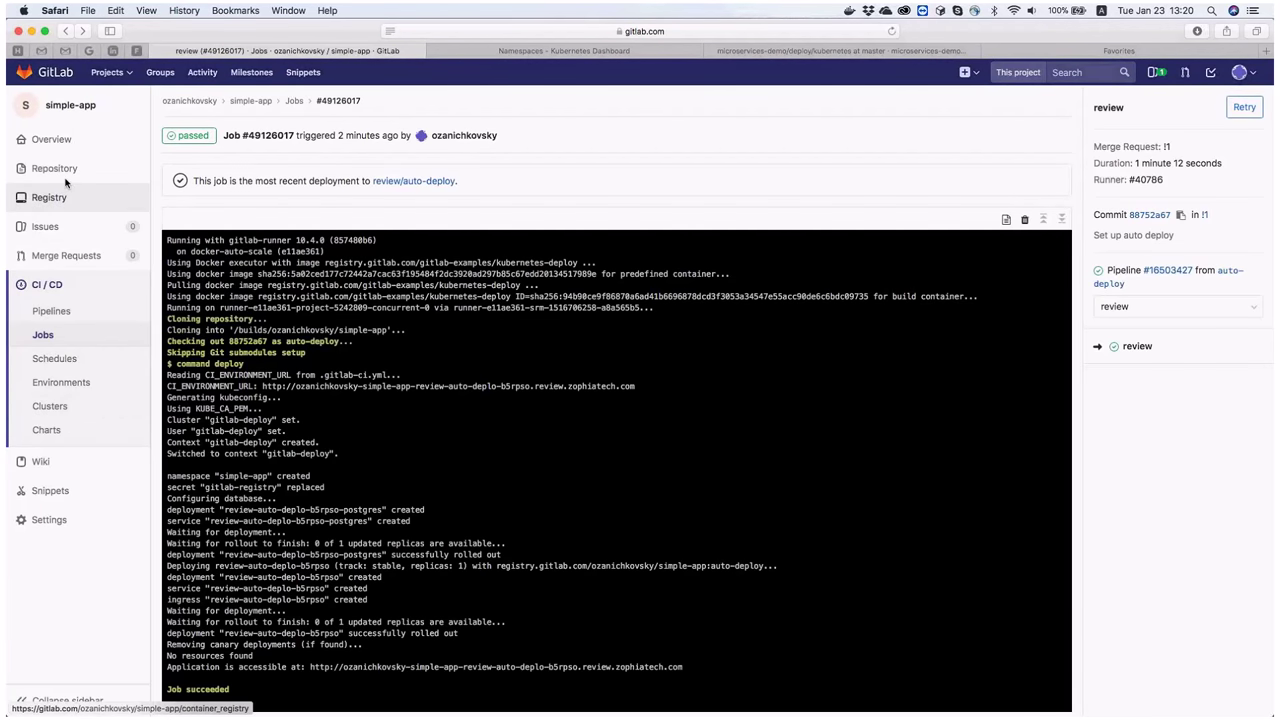
Step: Open the staging job of the running master pipeline in simple-app and read its log to the end
click(63, 143)
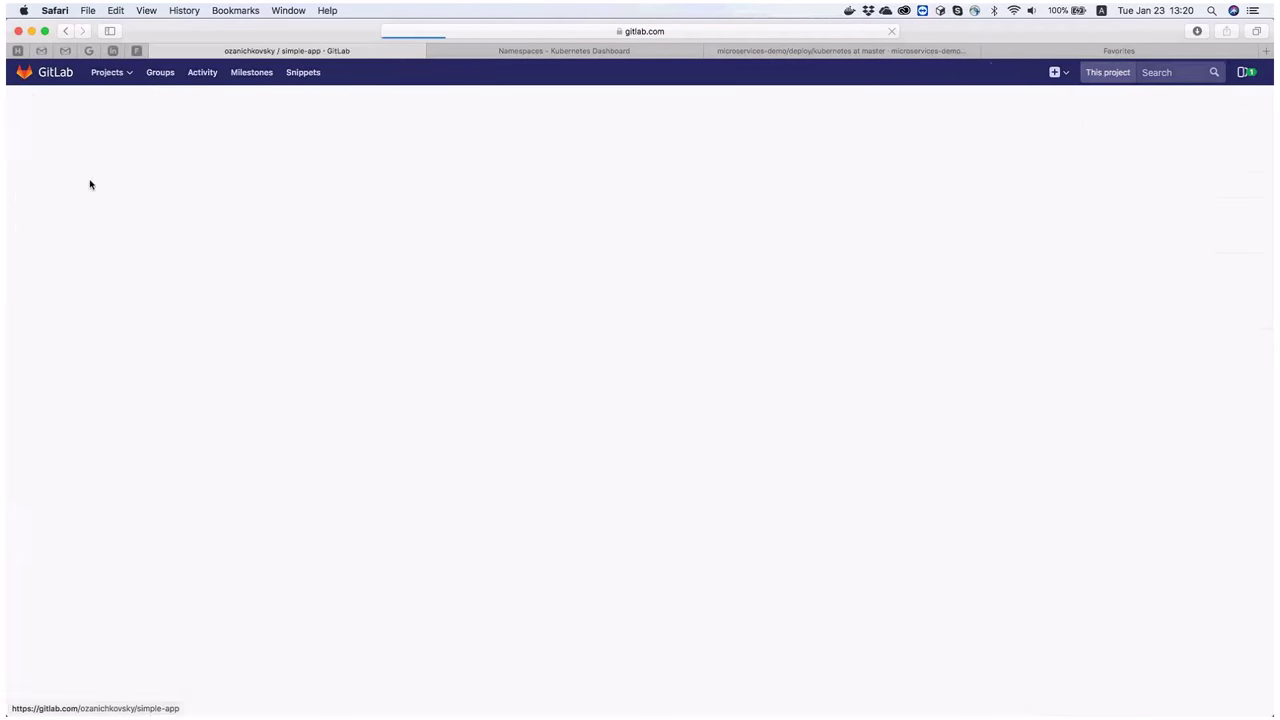
mouse_move(57, 297)
mouse_move(115, 360)
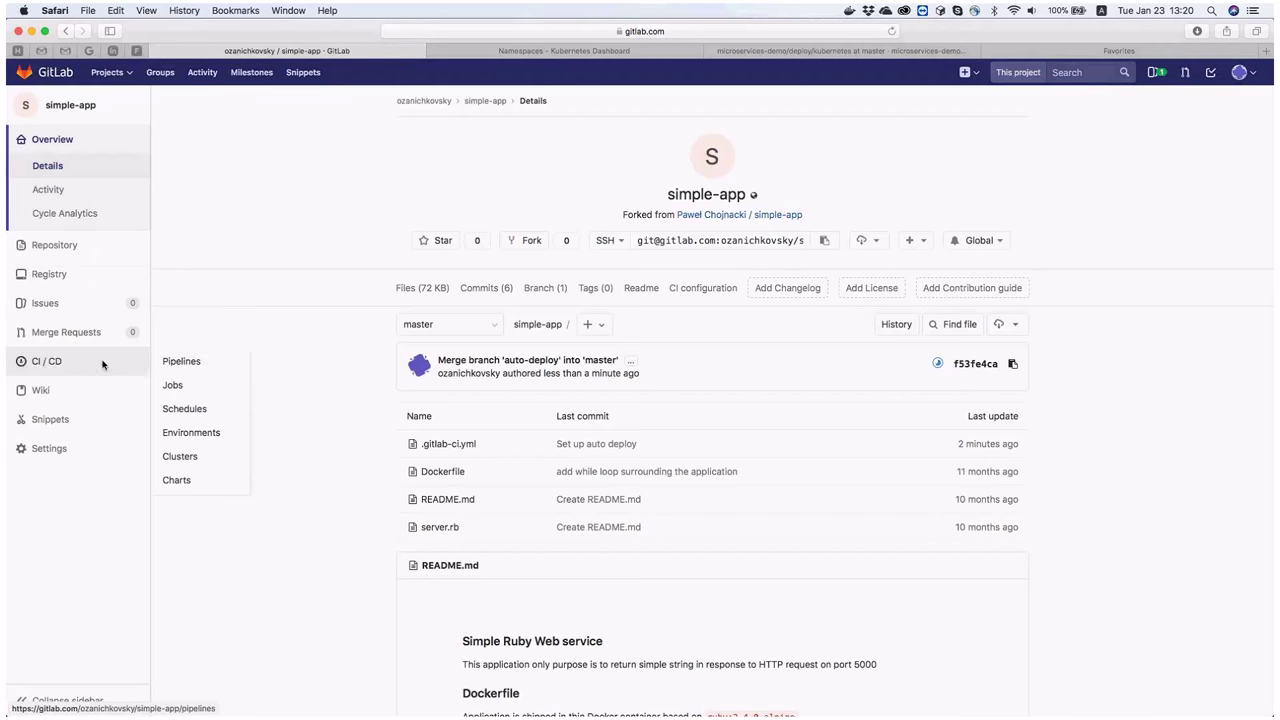
click(170, 366)
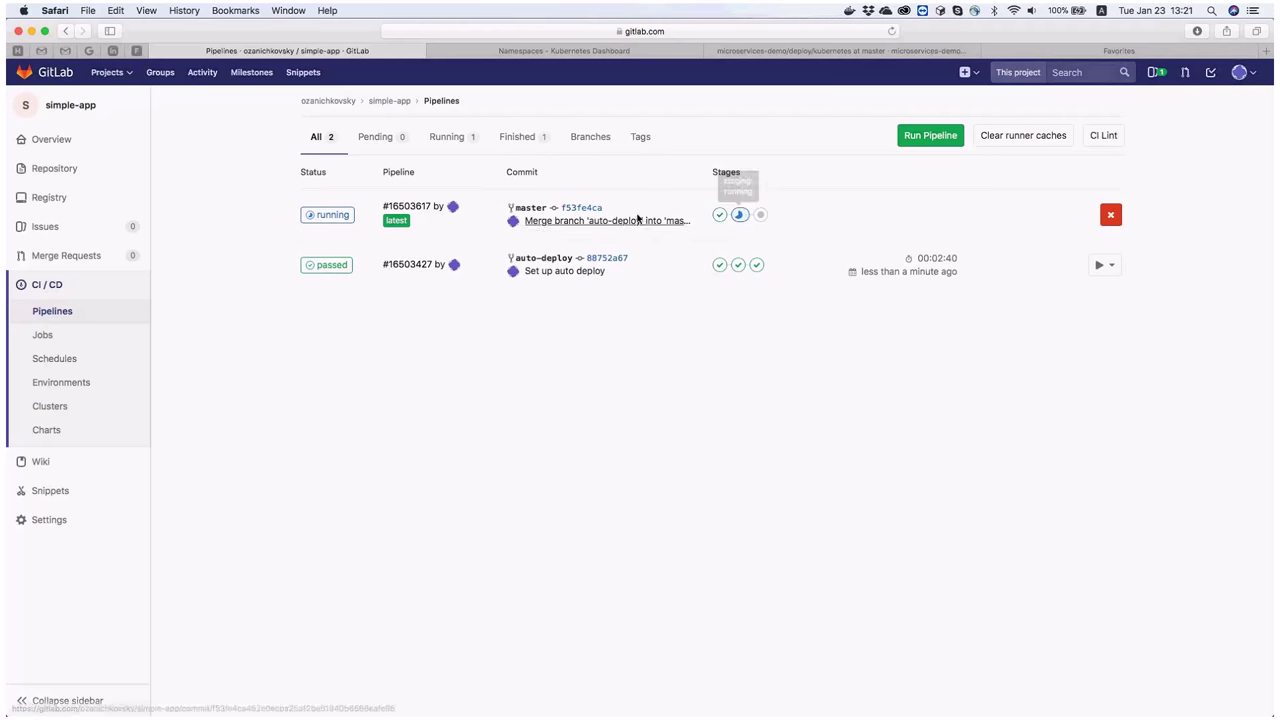
click(740, 214)
click(733, 241)
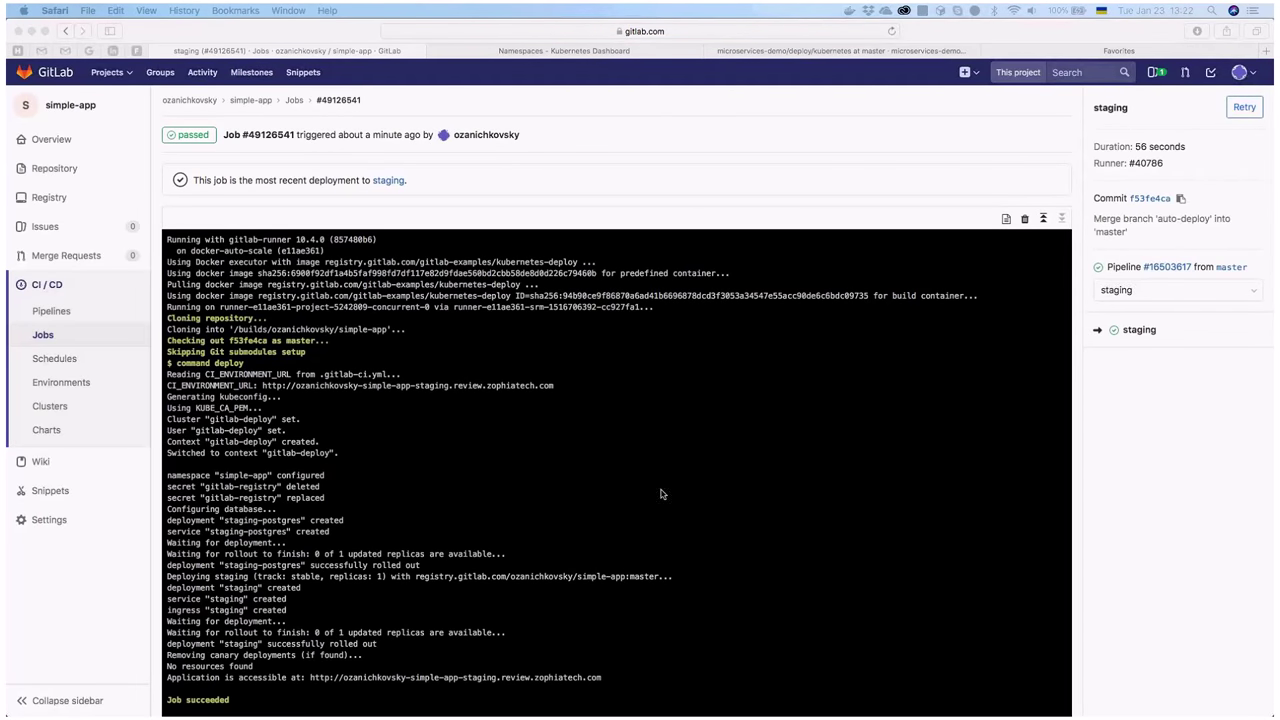
scroll(660, 494, down, 1)
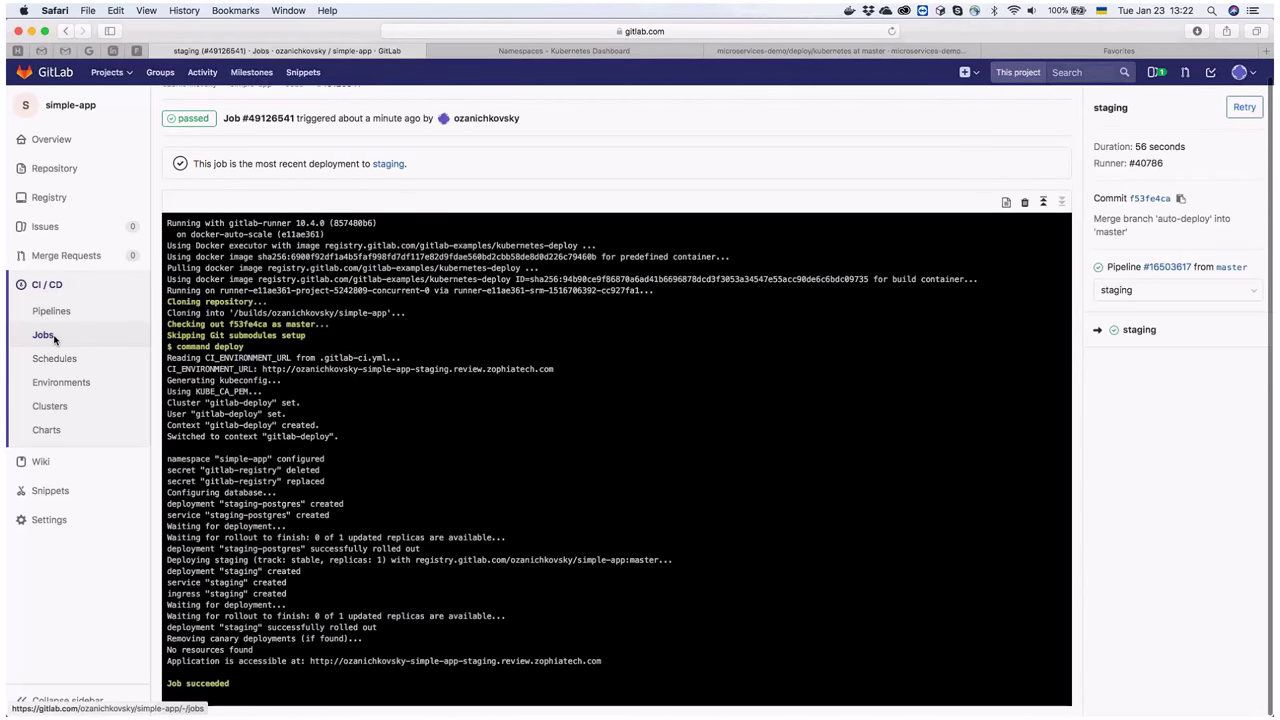
Step: Open the deployed staging application from the project's environments list and inspect its full web address
click(60, 382)
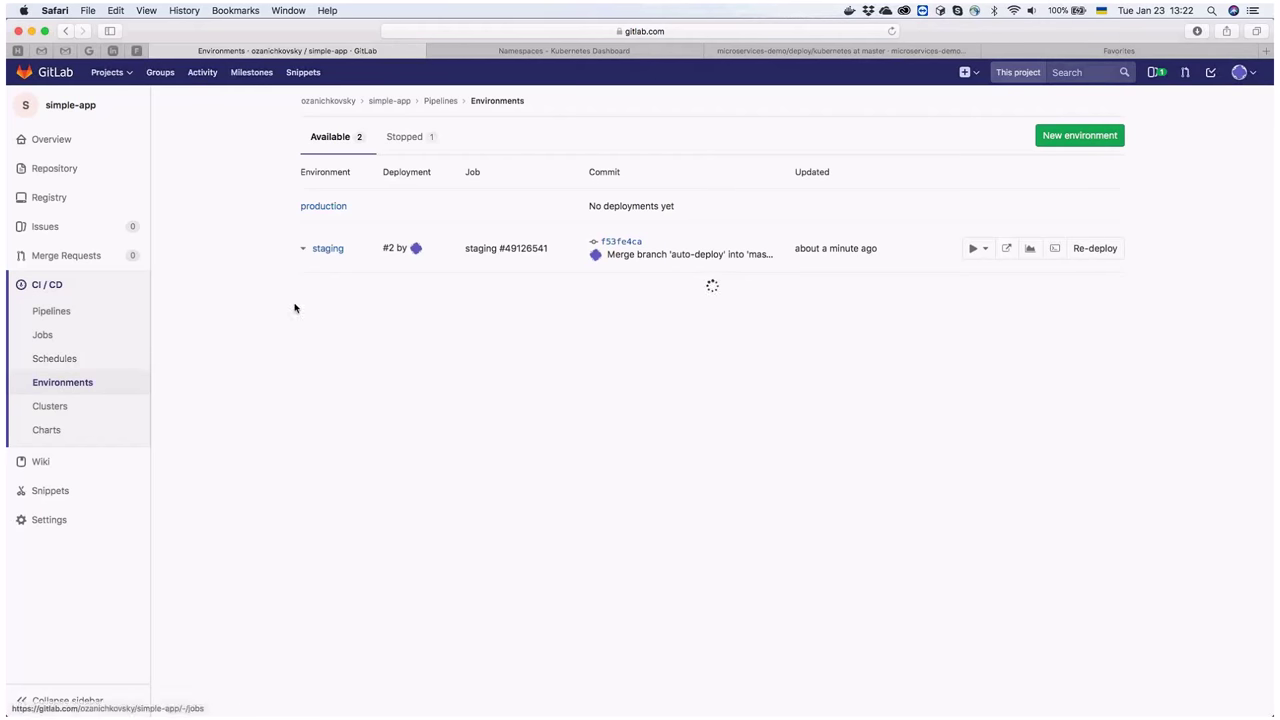
click(1007, 250)
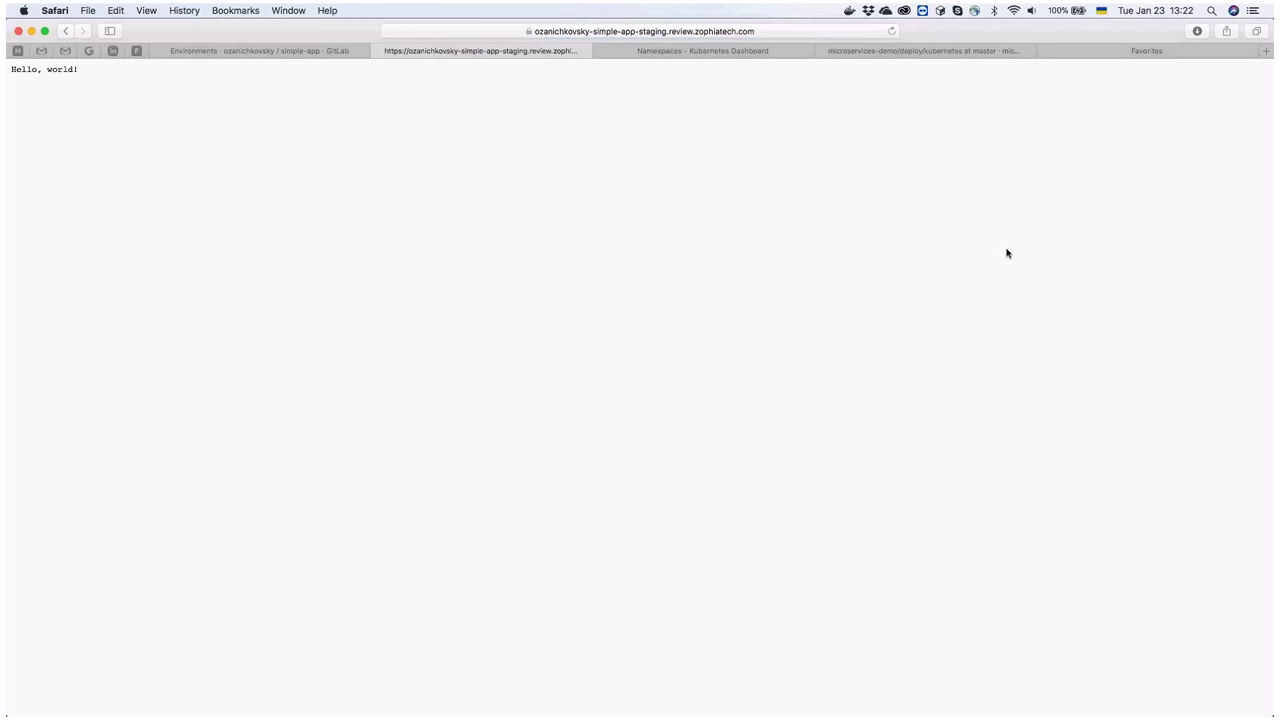
click(529, 36)
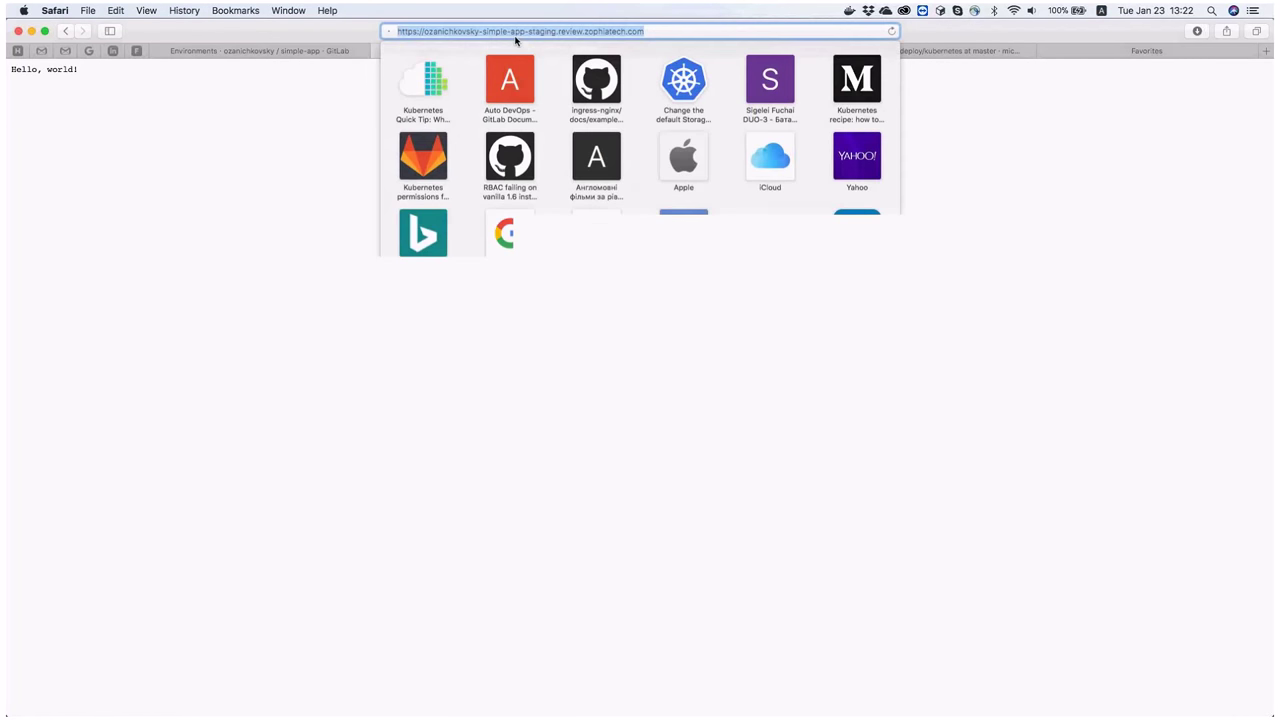
click(284, 138)
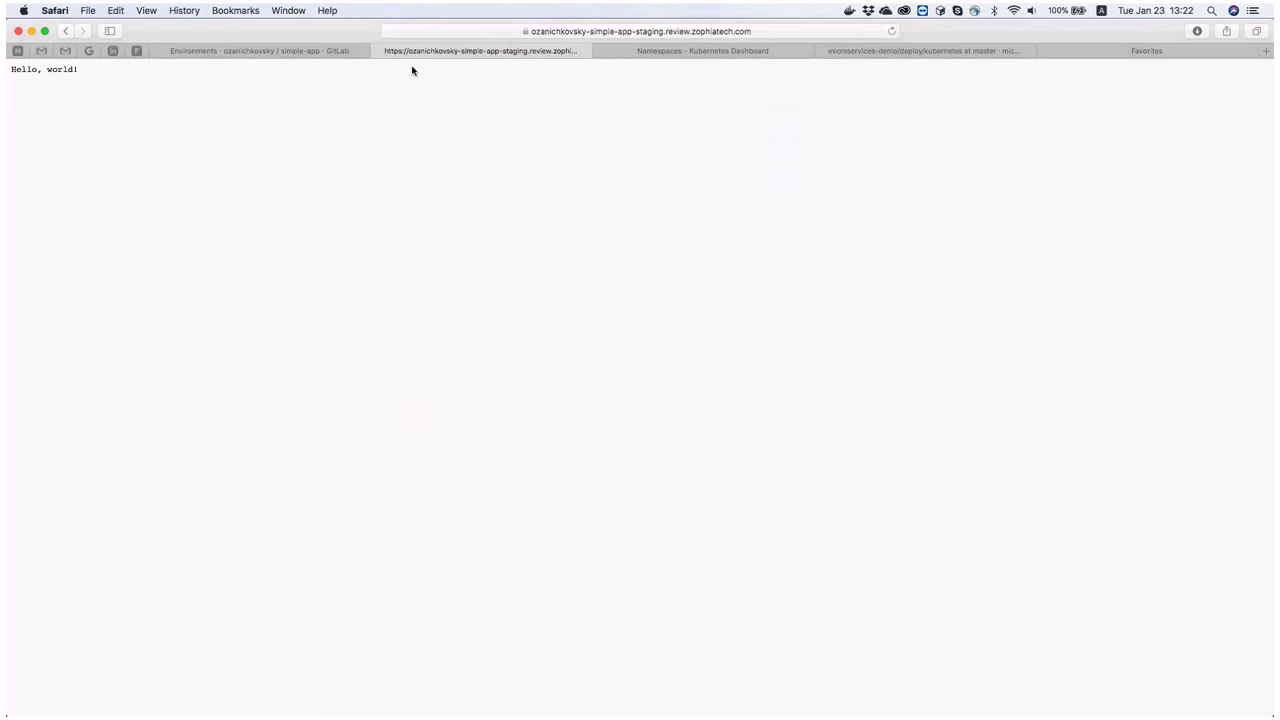
click(529, 33)
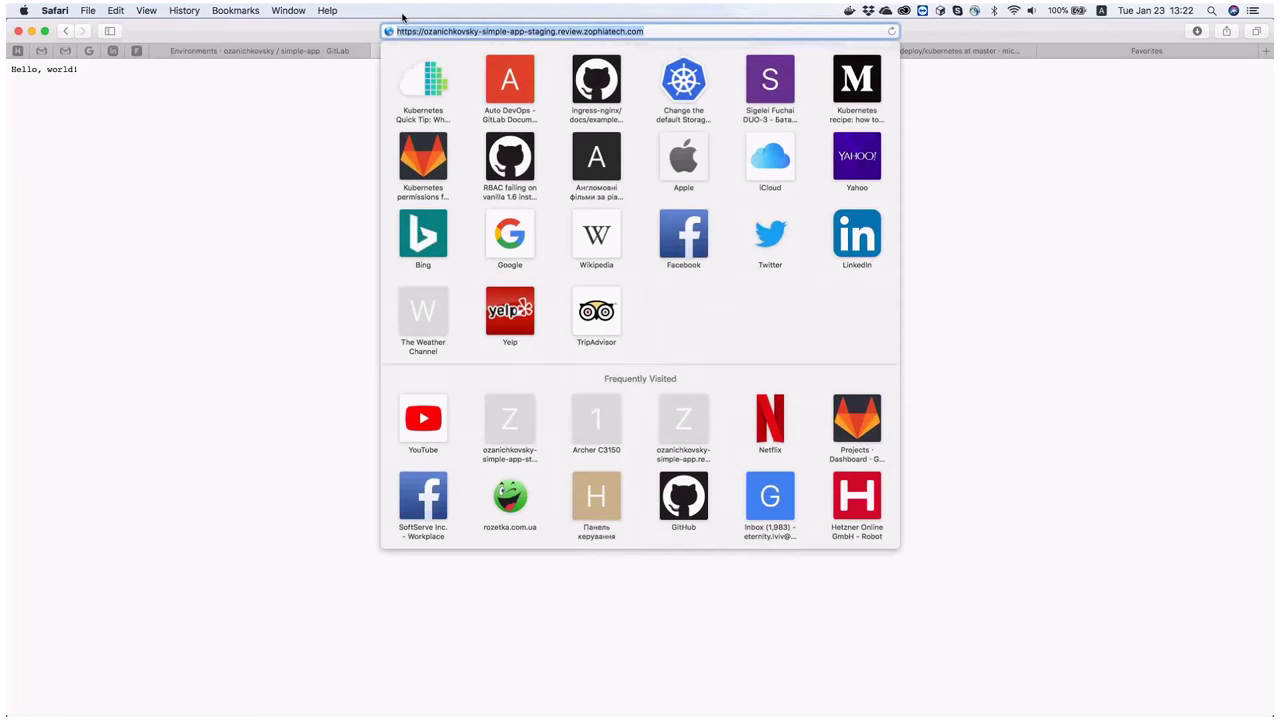
click(346, 143)
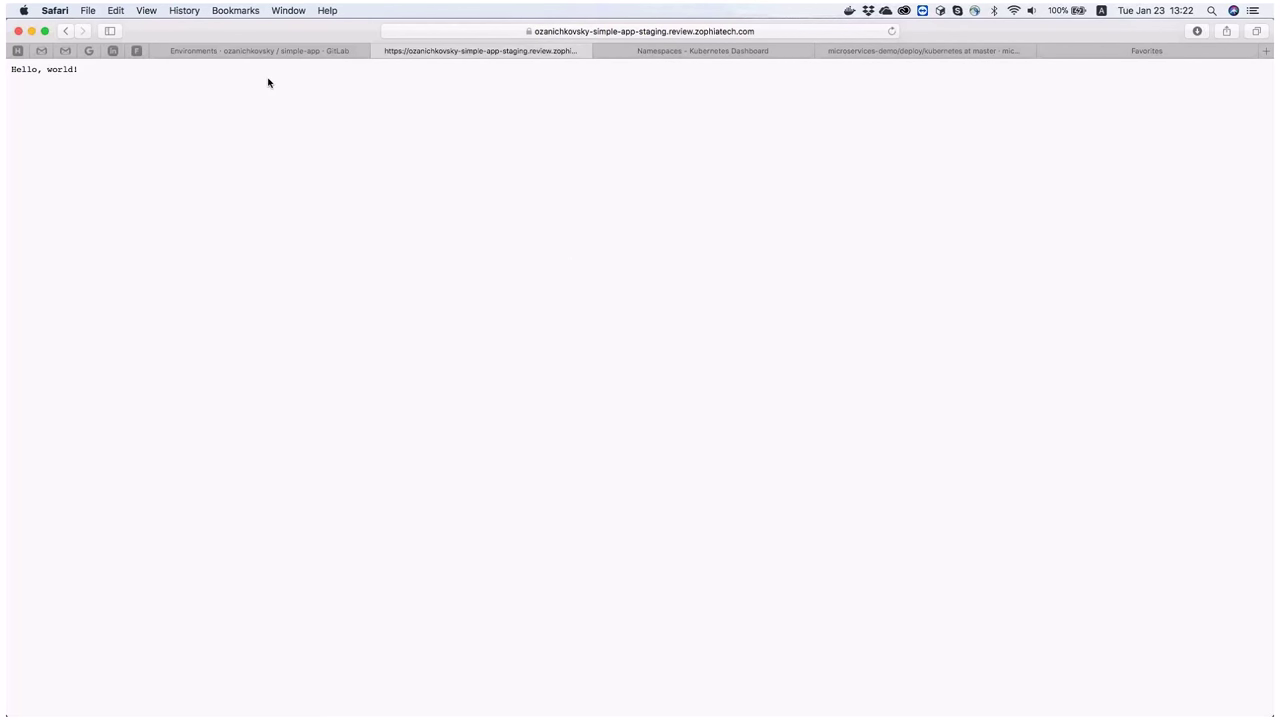
Step: Open the staging environment's metrics, reload the staging application once, and examine the response charts
click(243, 50)
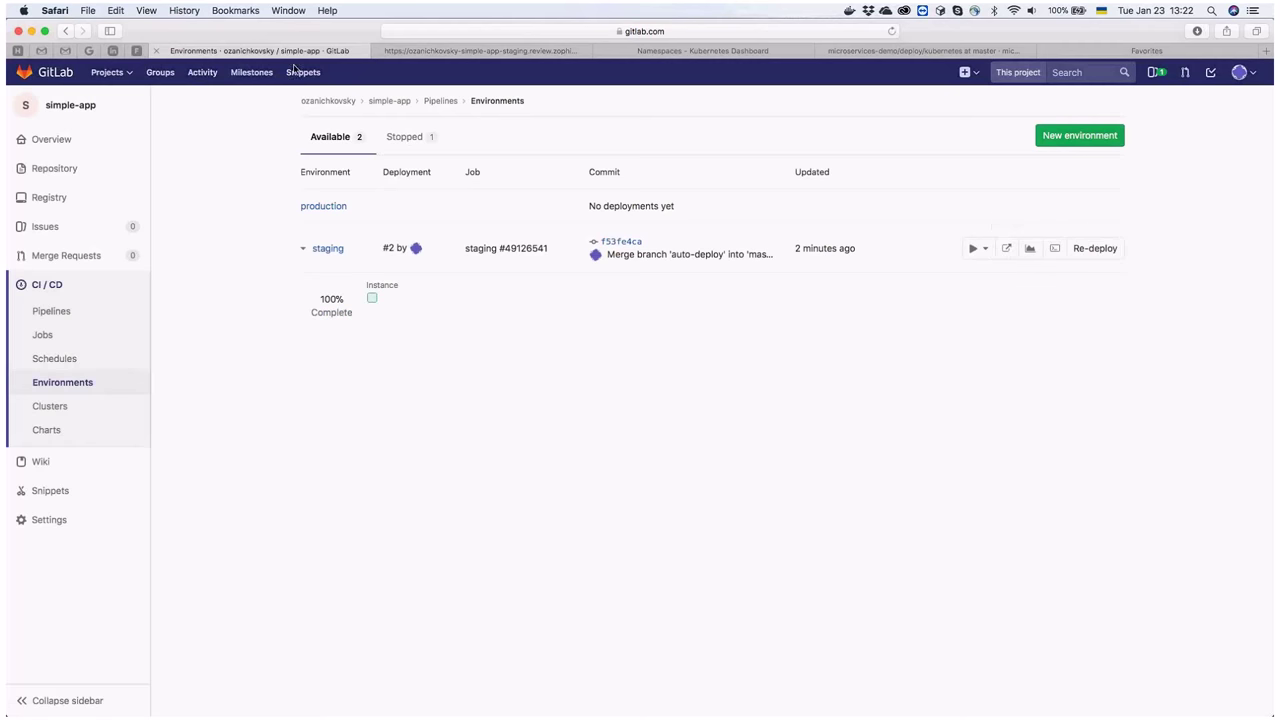
click(1030, 248)
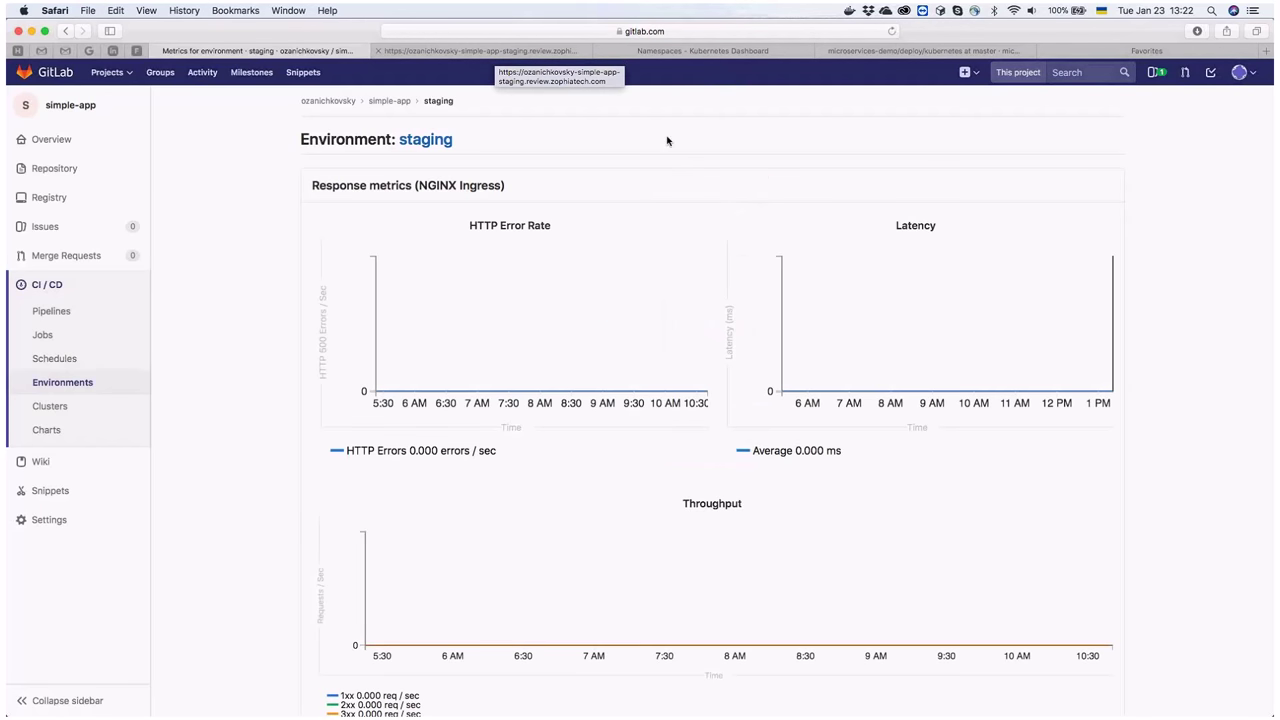
click(452, 52)
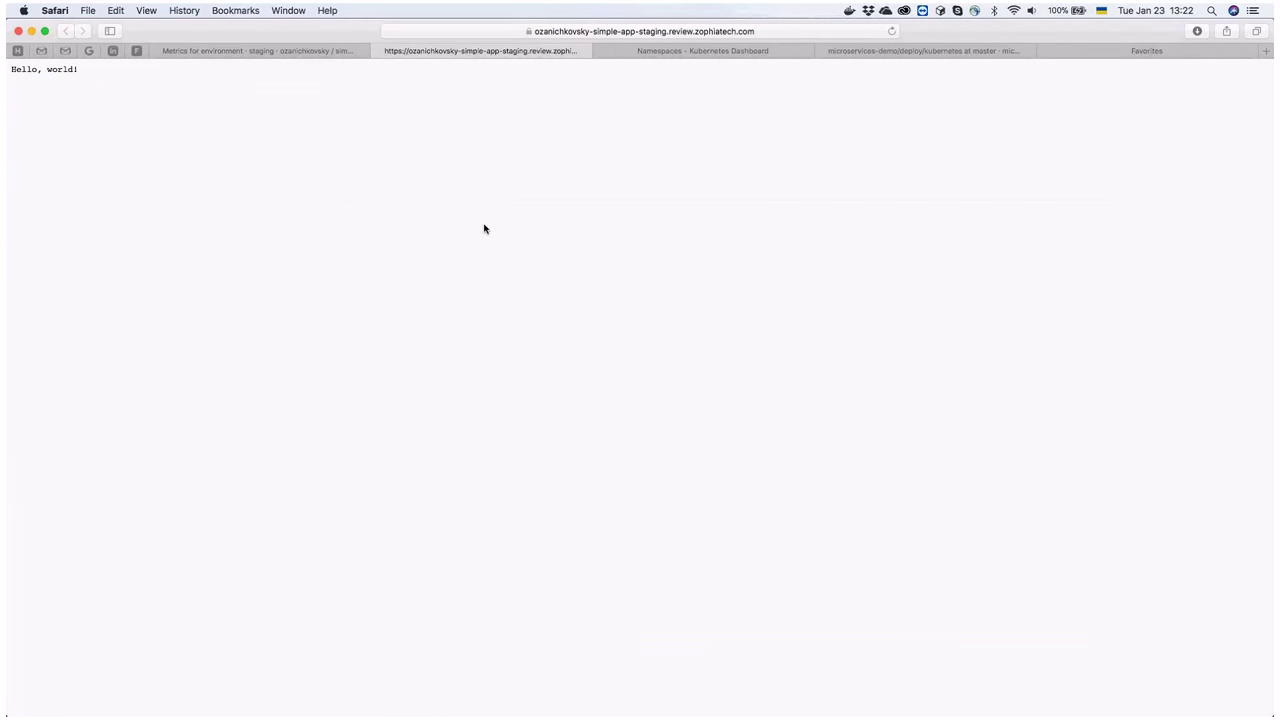
key(super+r)
click(272, 51)
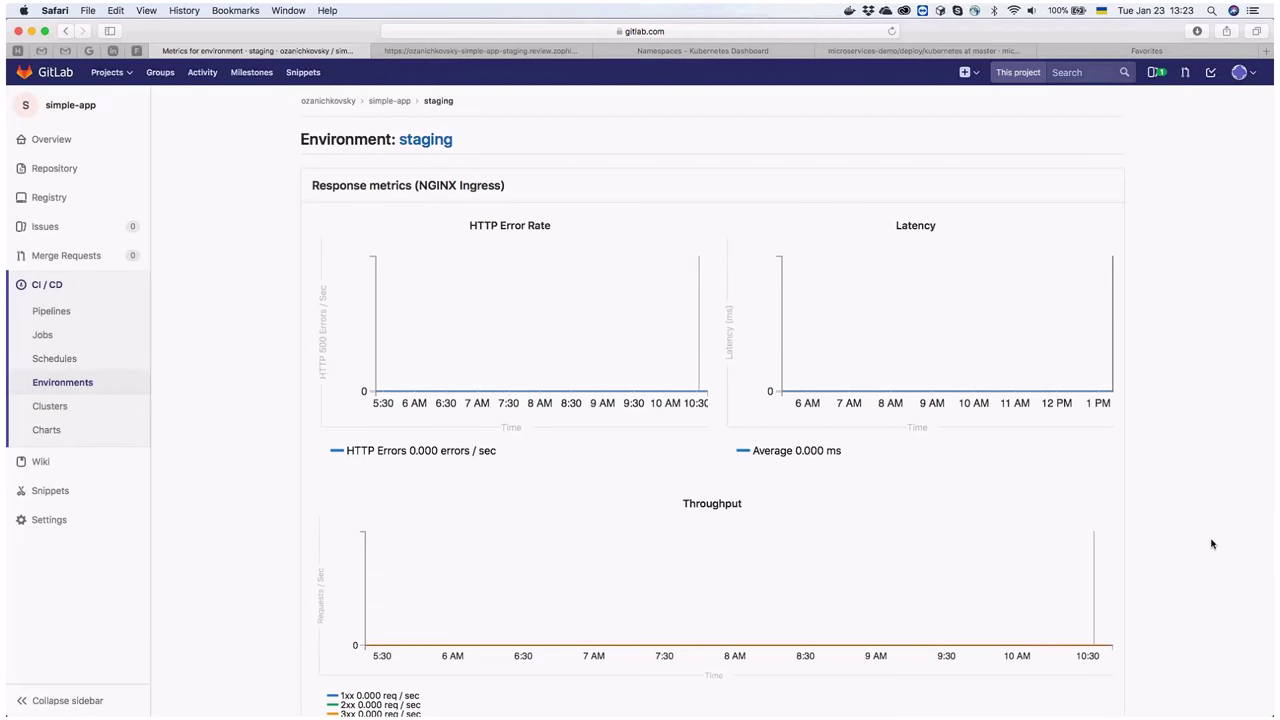
scroll(1211, 544, down, 2)
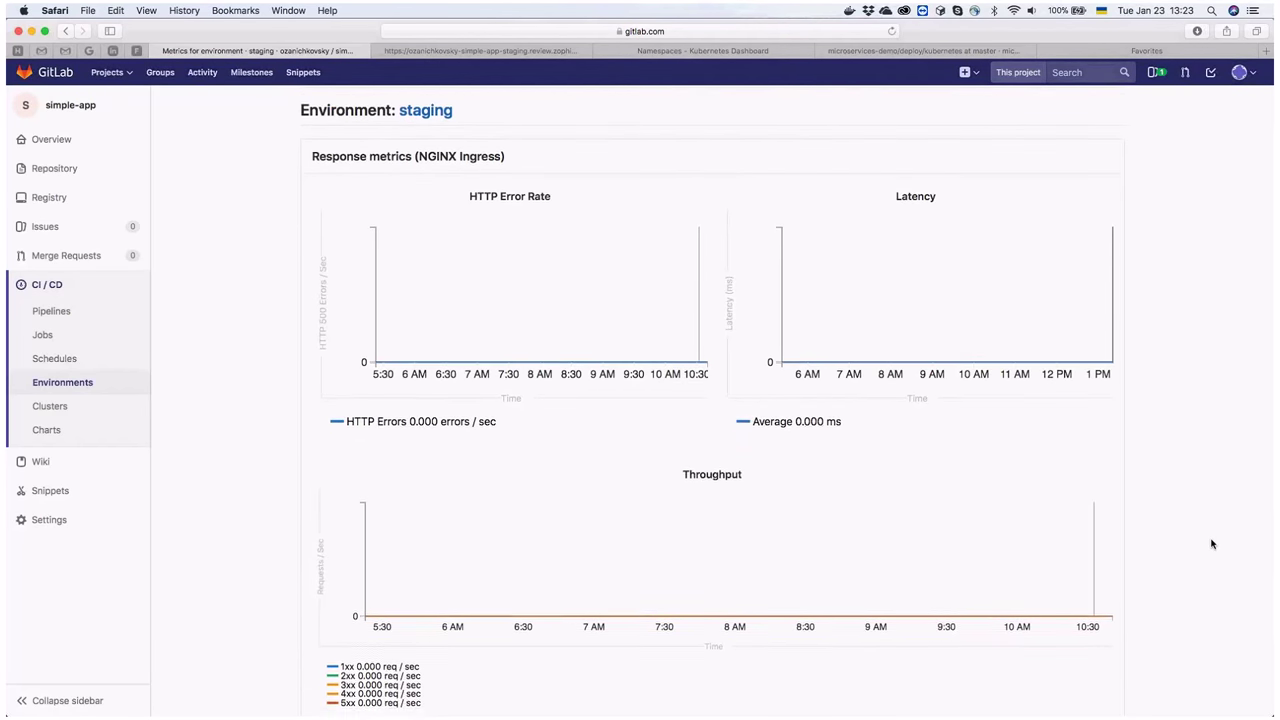
scroll(1211, 536, up, 2)
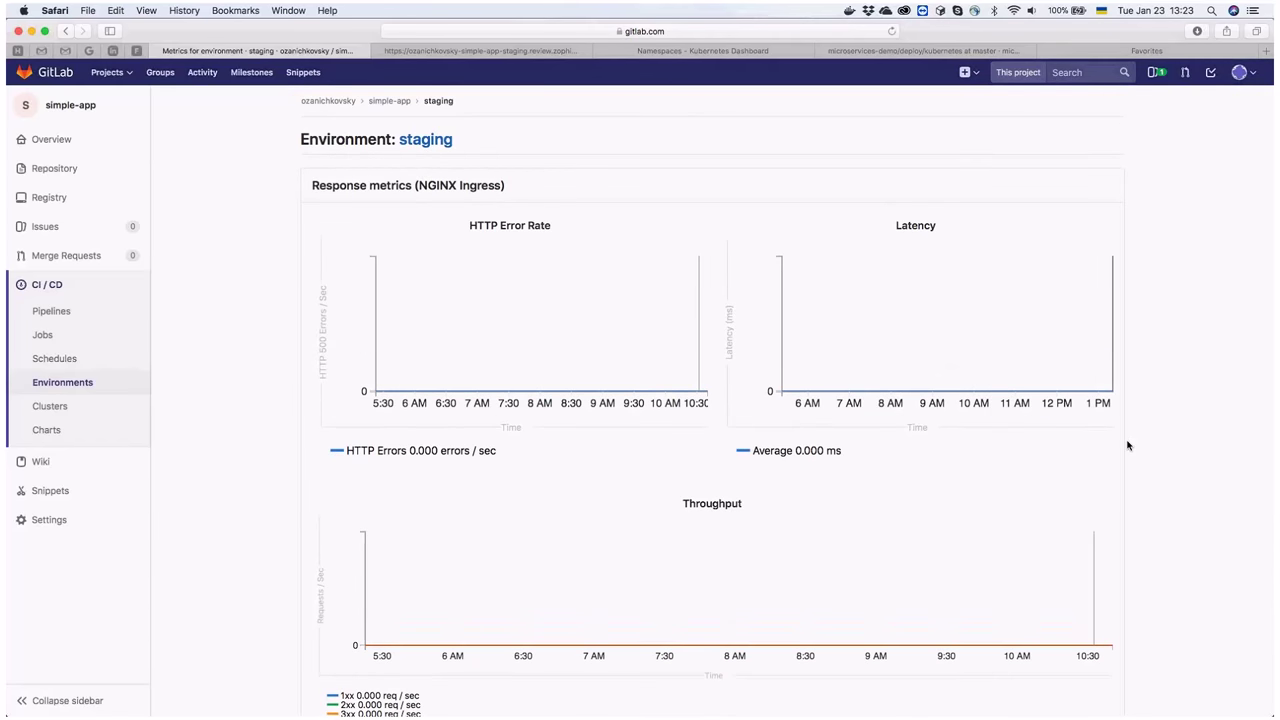
Step: Return to simple-app's environments list and open the web terminal for the staging environment
click(389, 101)
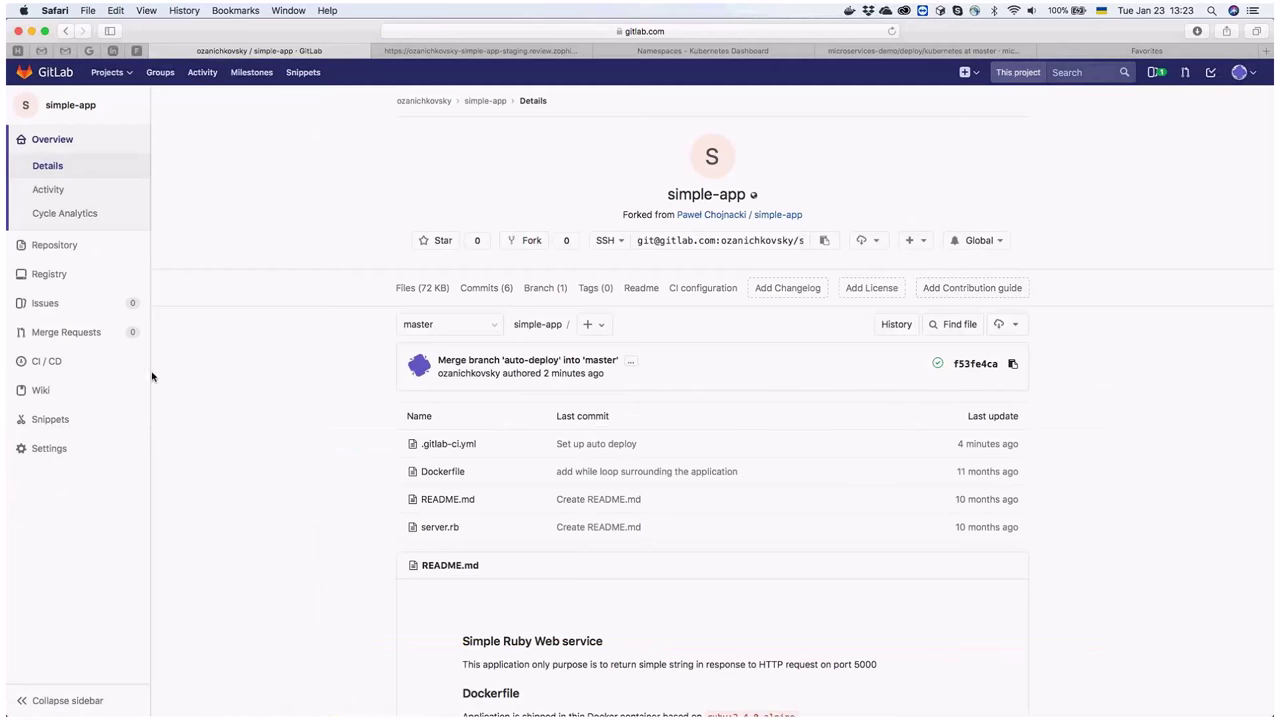
mouse_move(90, 361)
click(192, 433)
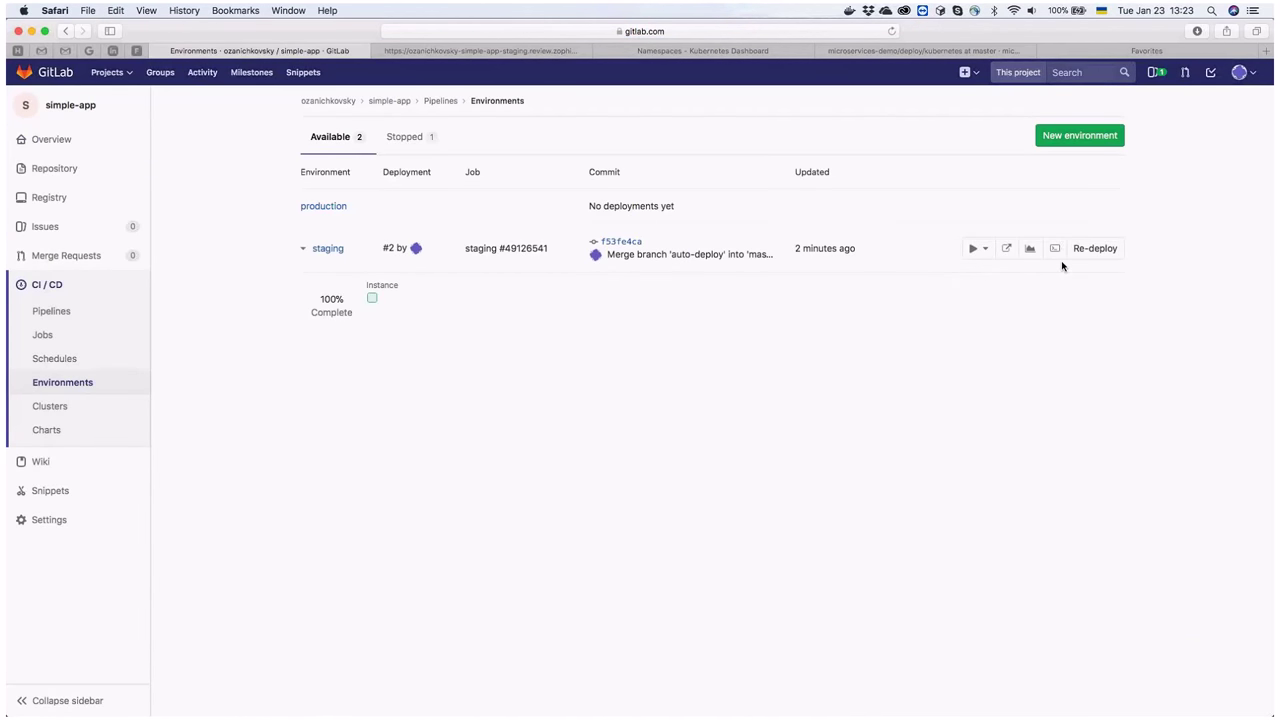
click(1055, 248)
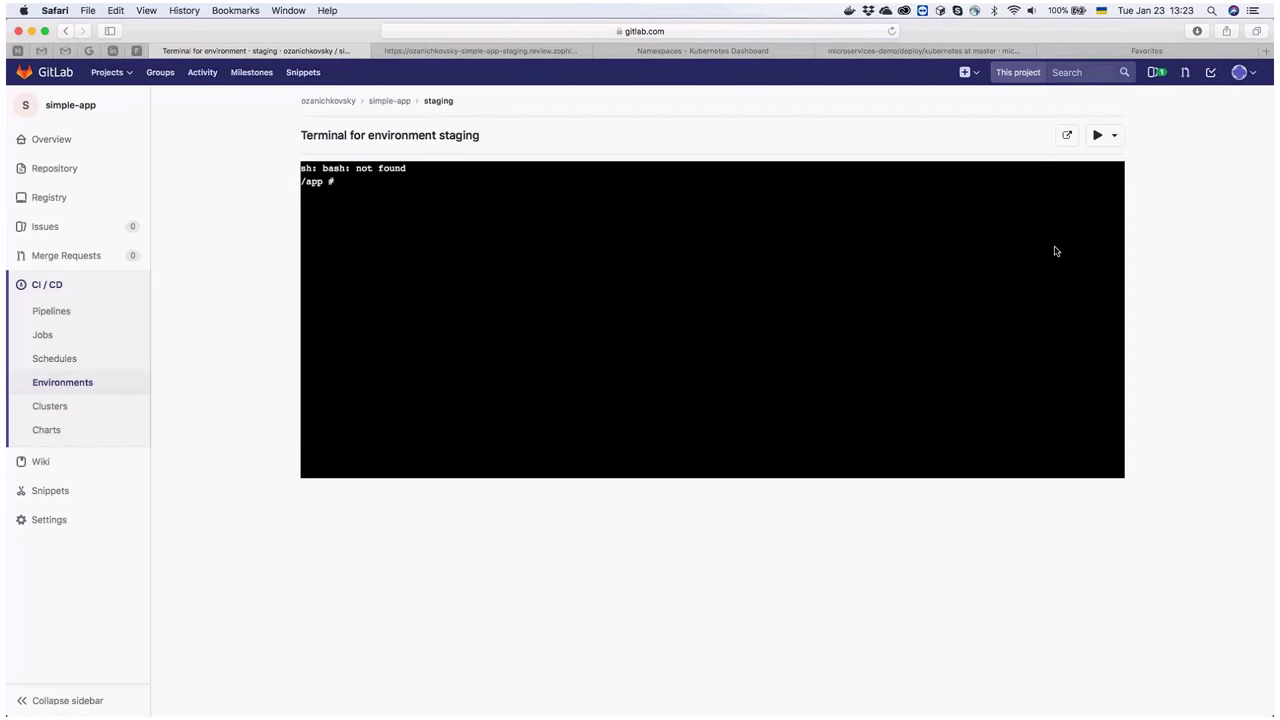
Step: List the contents of the app directory in the staging terminal with ls -lah
text(ді -д)
key(BackSpace)
key(BackSpace)
key(BackSpace)
key(BackSpace)
key(BackSpace)
key(ctrl+space)
text(ls -lah)
key(Return)
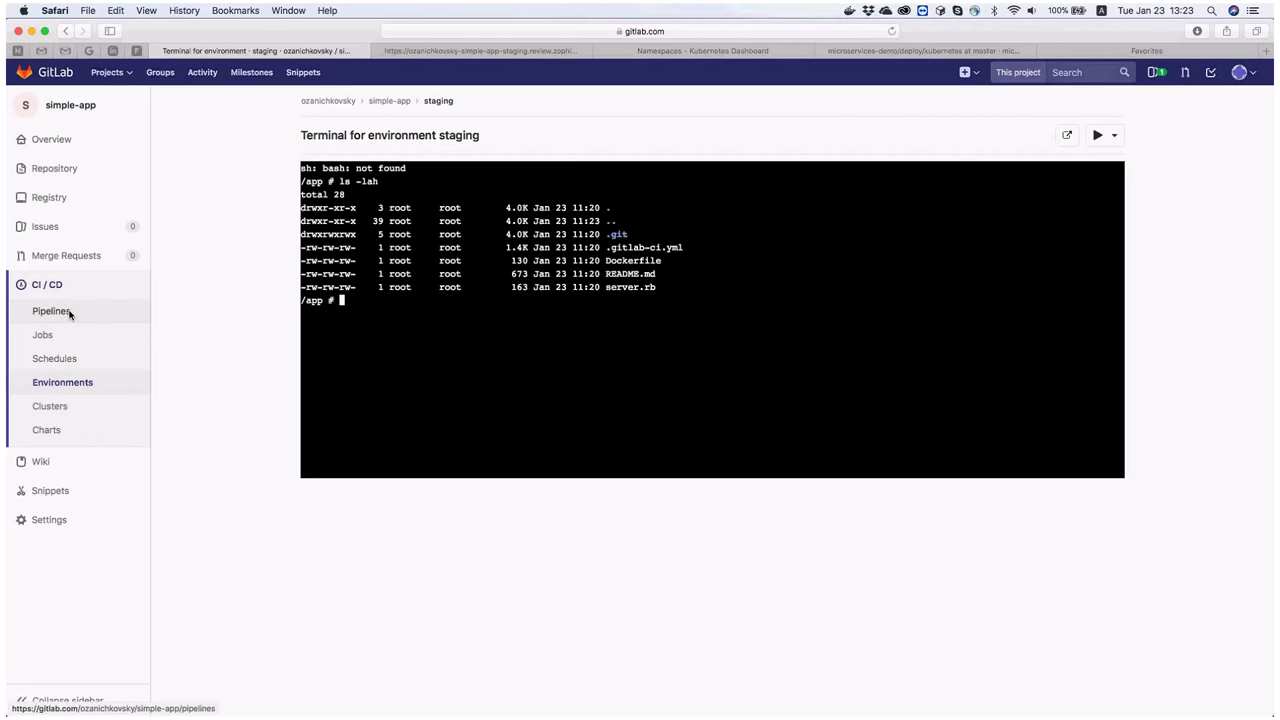
Step: Create a new branch named bigger-font from master in the simple-app repository
click(59, 142)
mouse_move(52, 254)
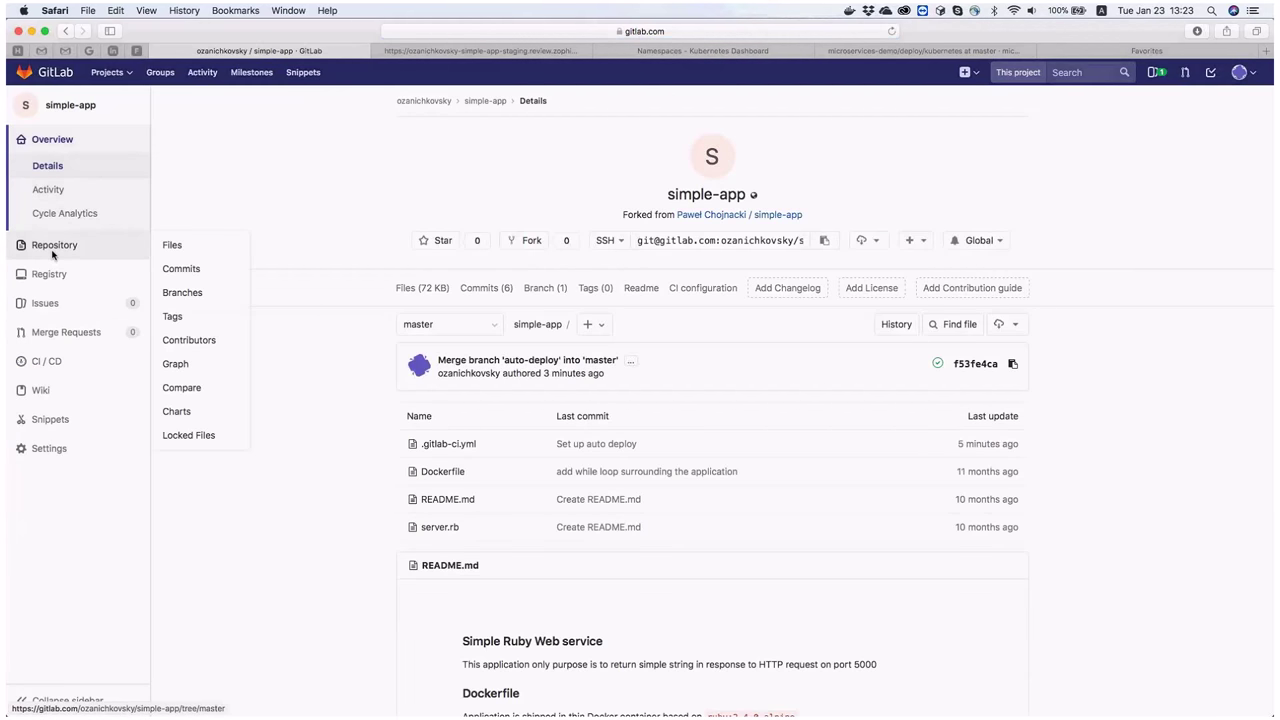
click(89, 248)
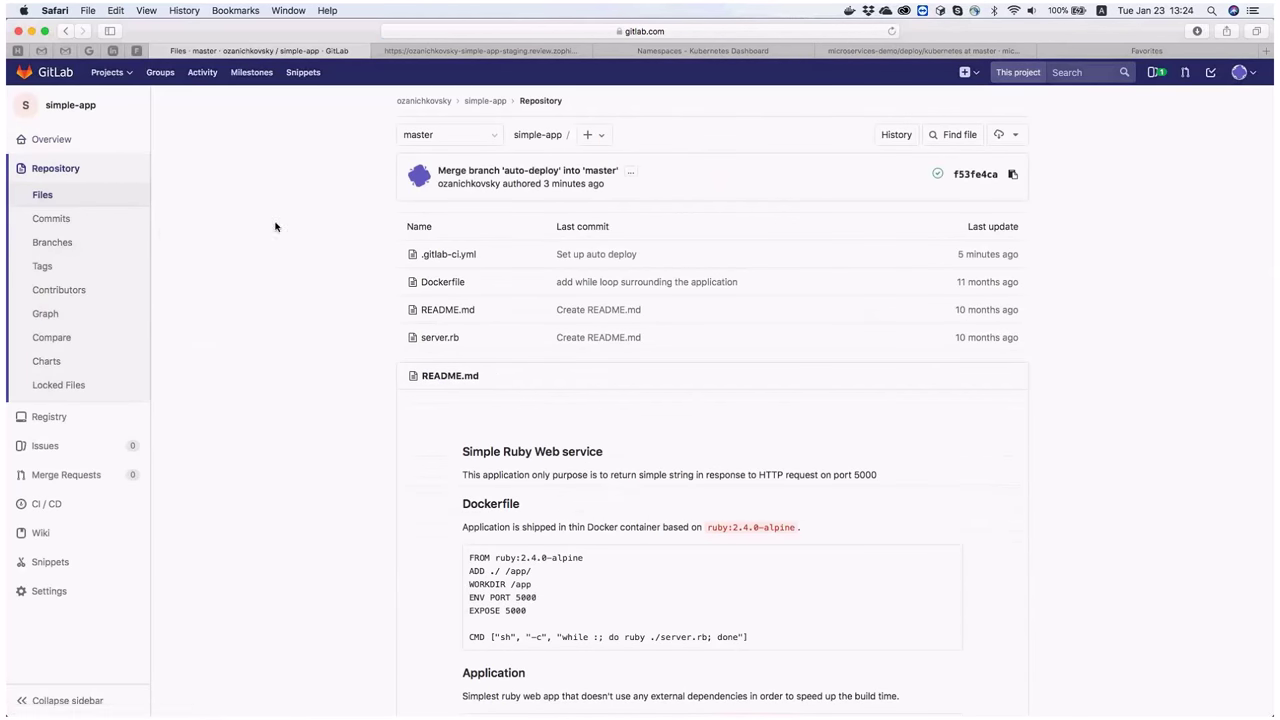
click(66, 243)
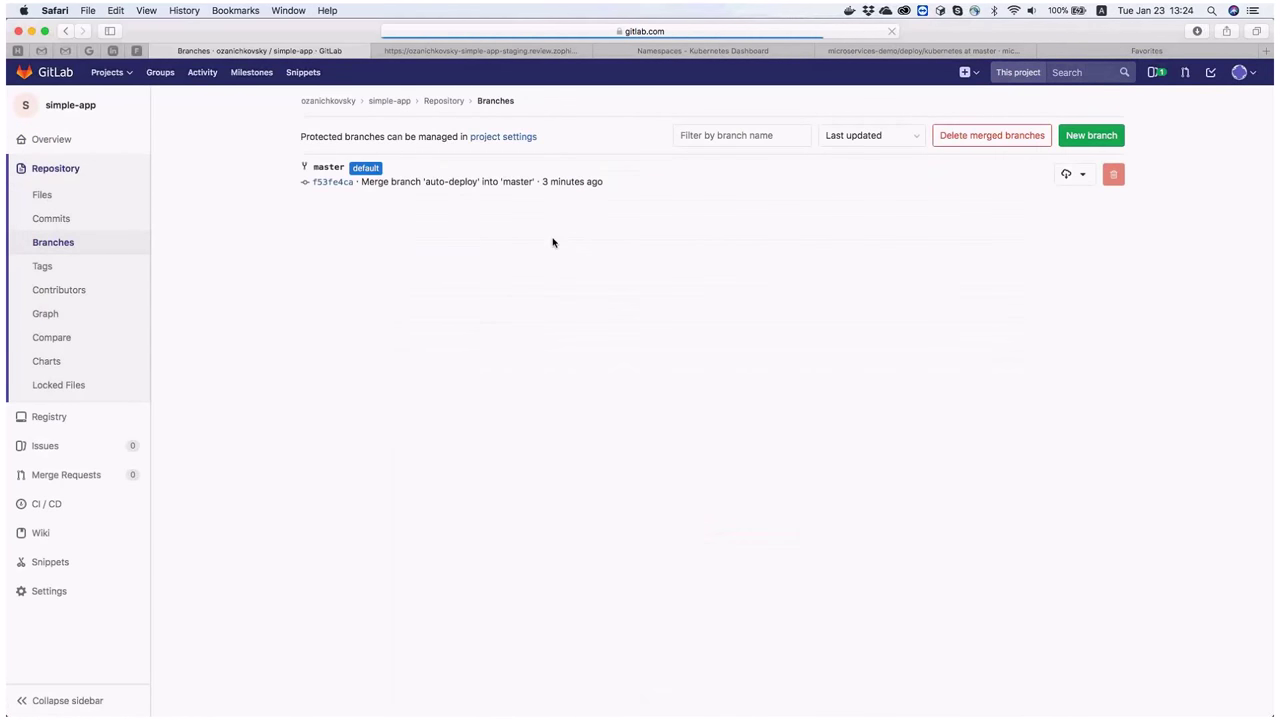
click(1092, 134)
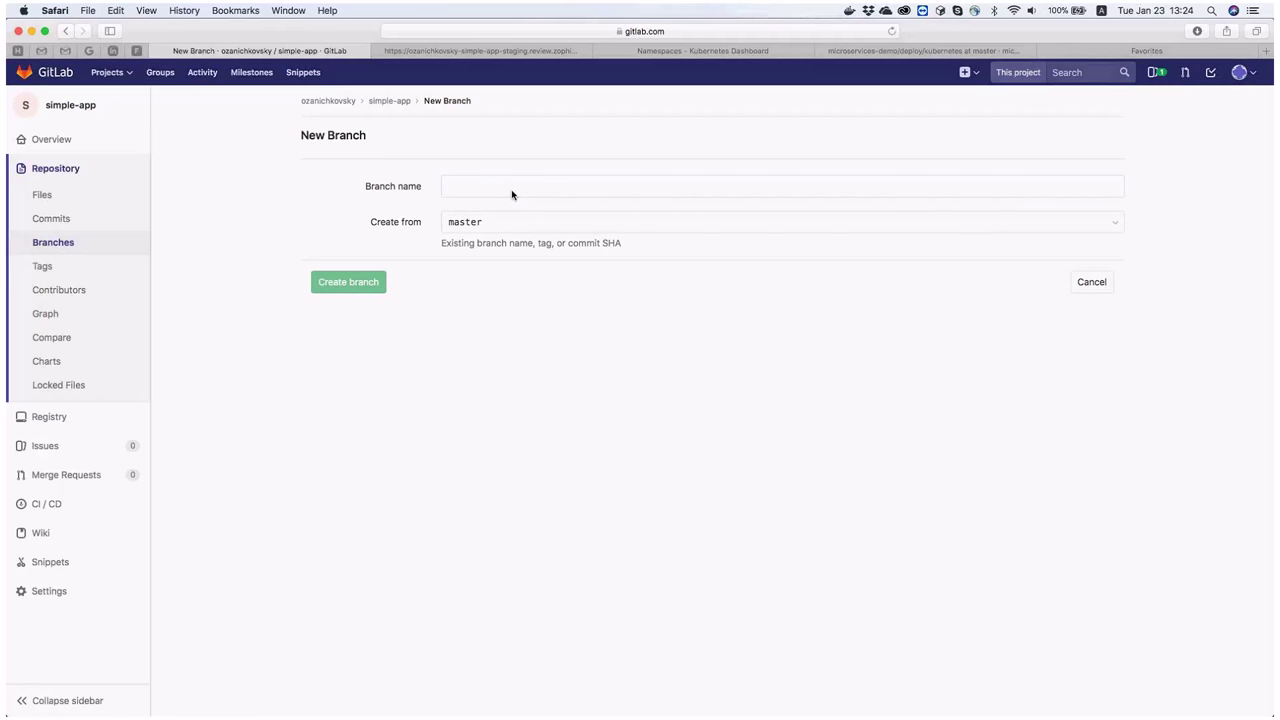
text(be)
key(BackSpace)
text(igger-font)
click(512, 194)
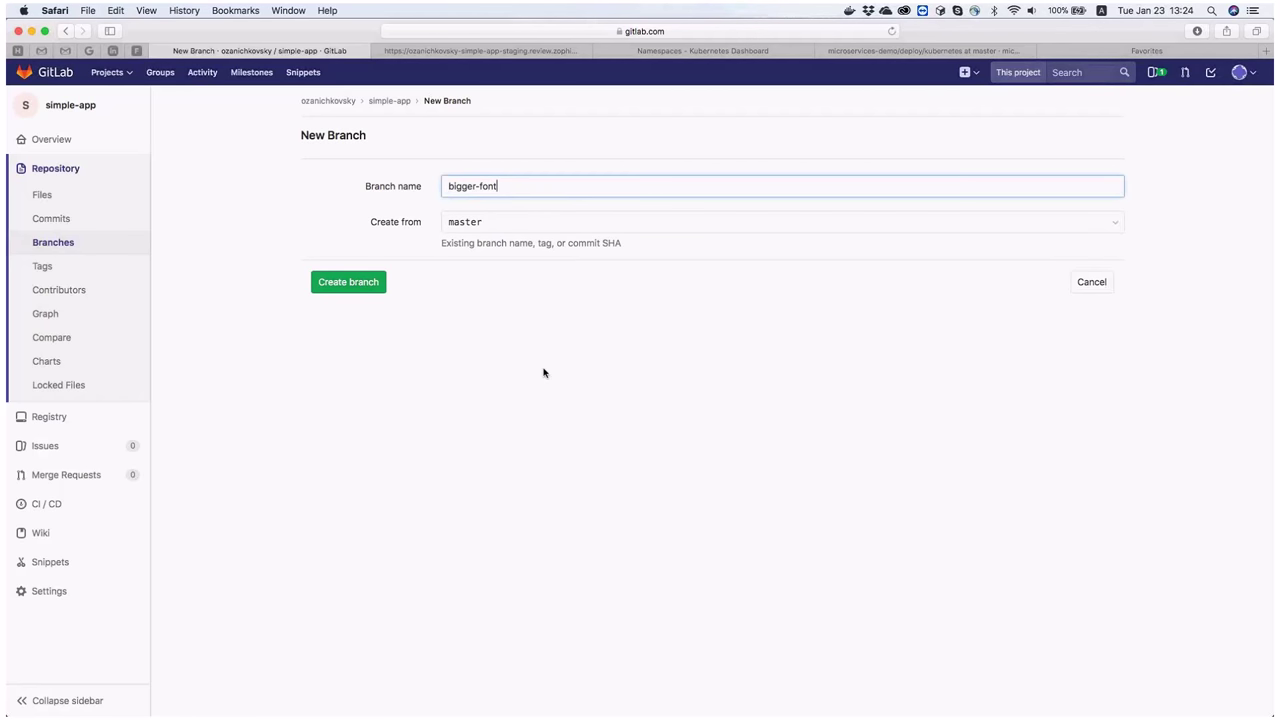
click(366, 283)
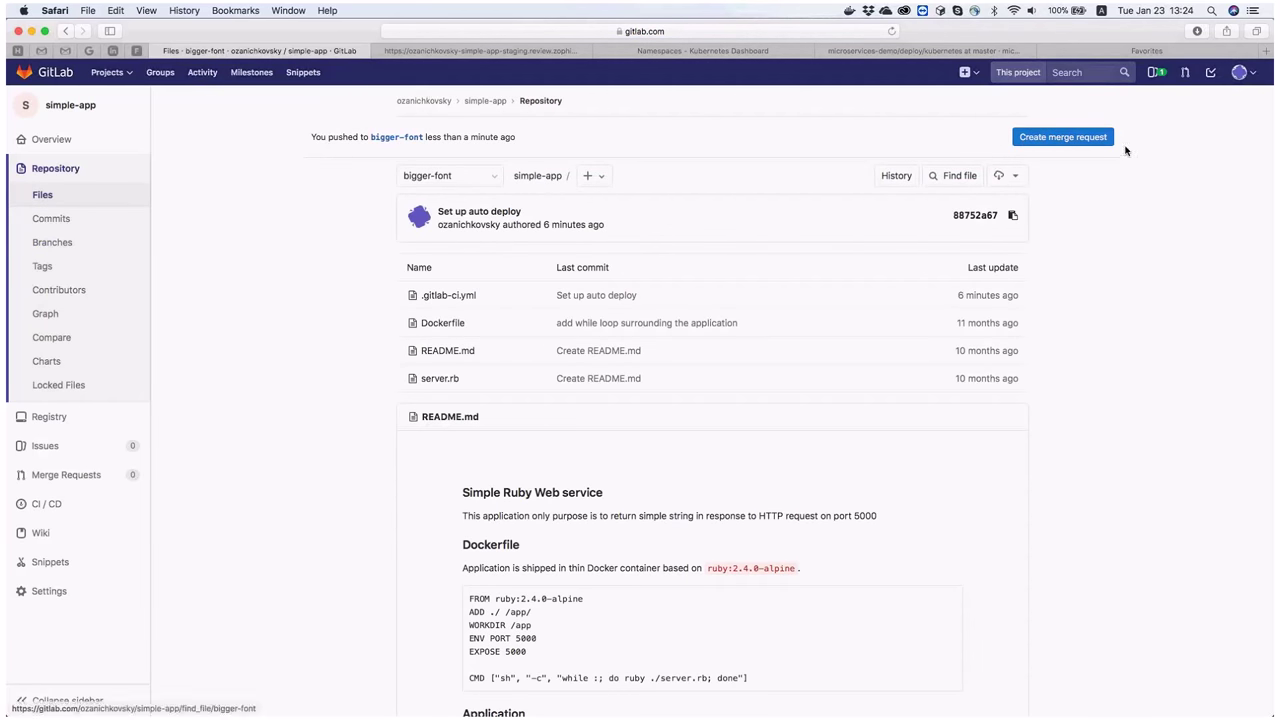
Step: Open server.rb on the bigger-font branch for editing and insert <html></head></head><body> before the Hello, world! text
scroll(666, 449, down, 2)
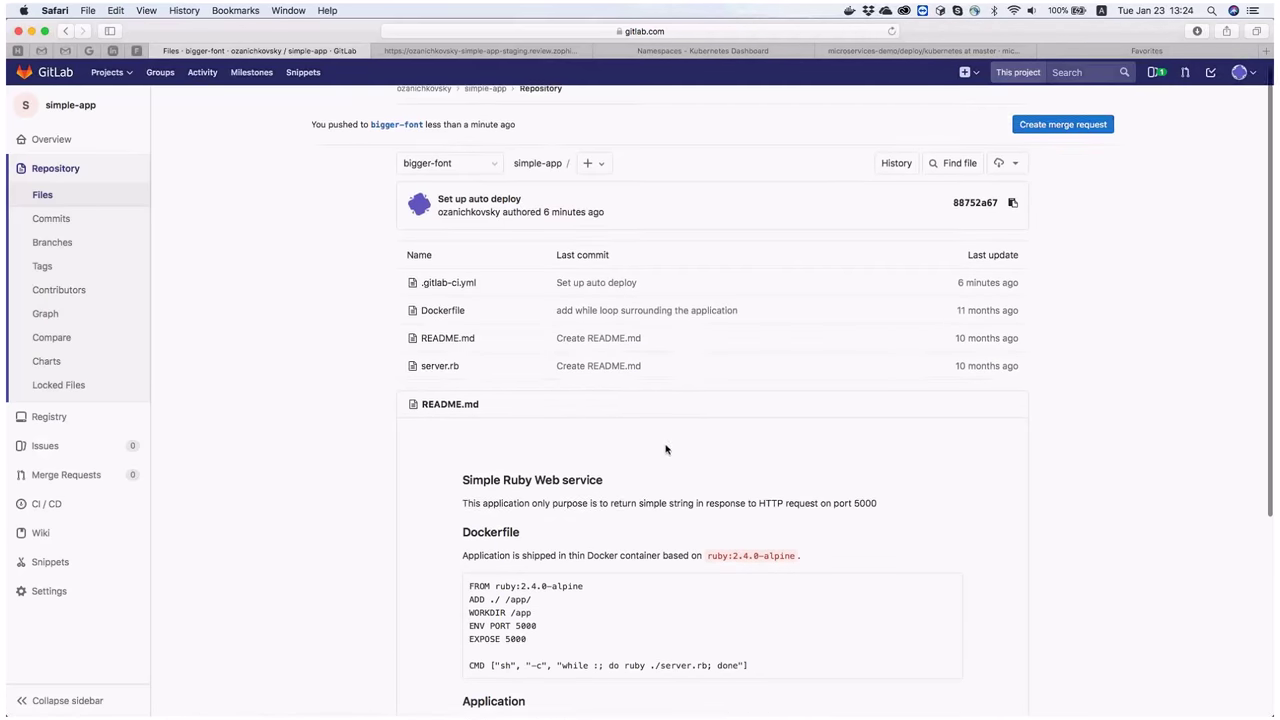
scroll(661, 423, up, 1)
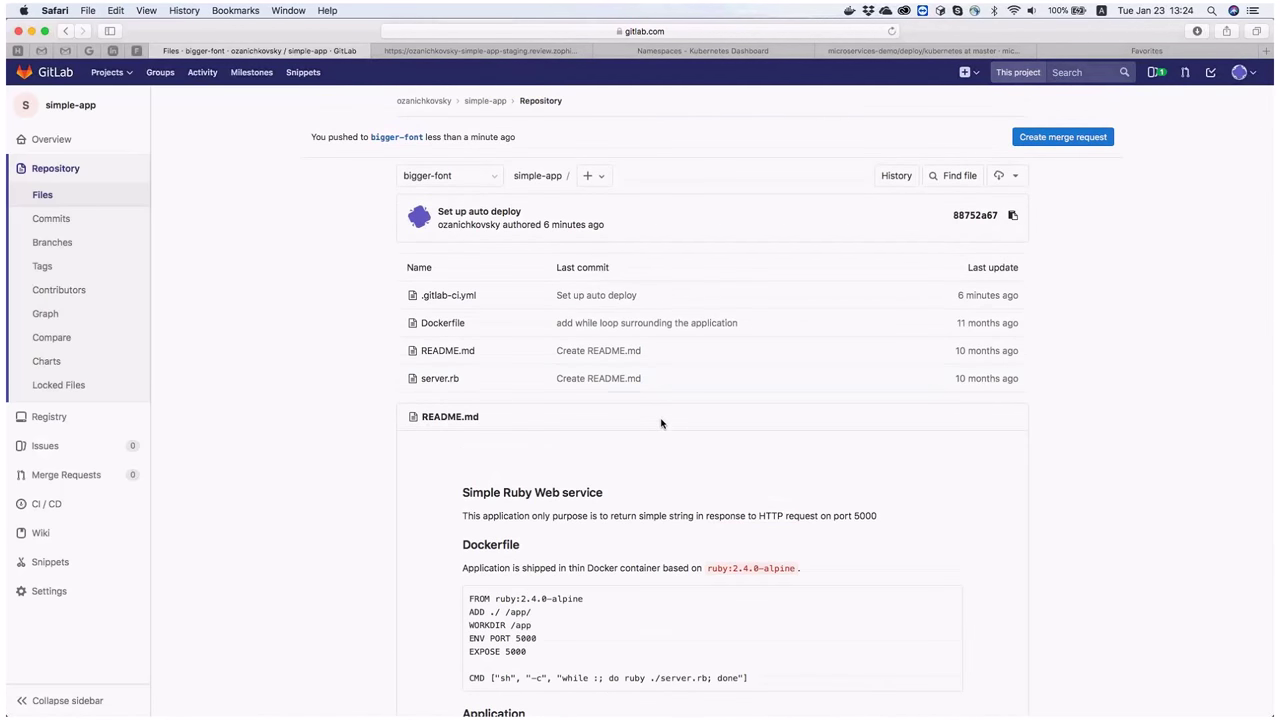
click(455, 379)
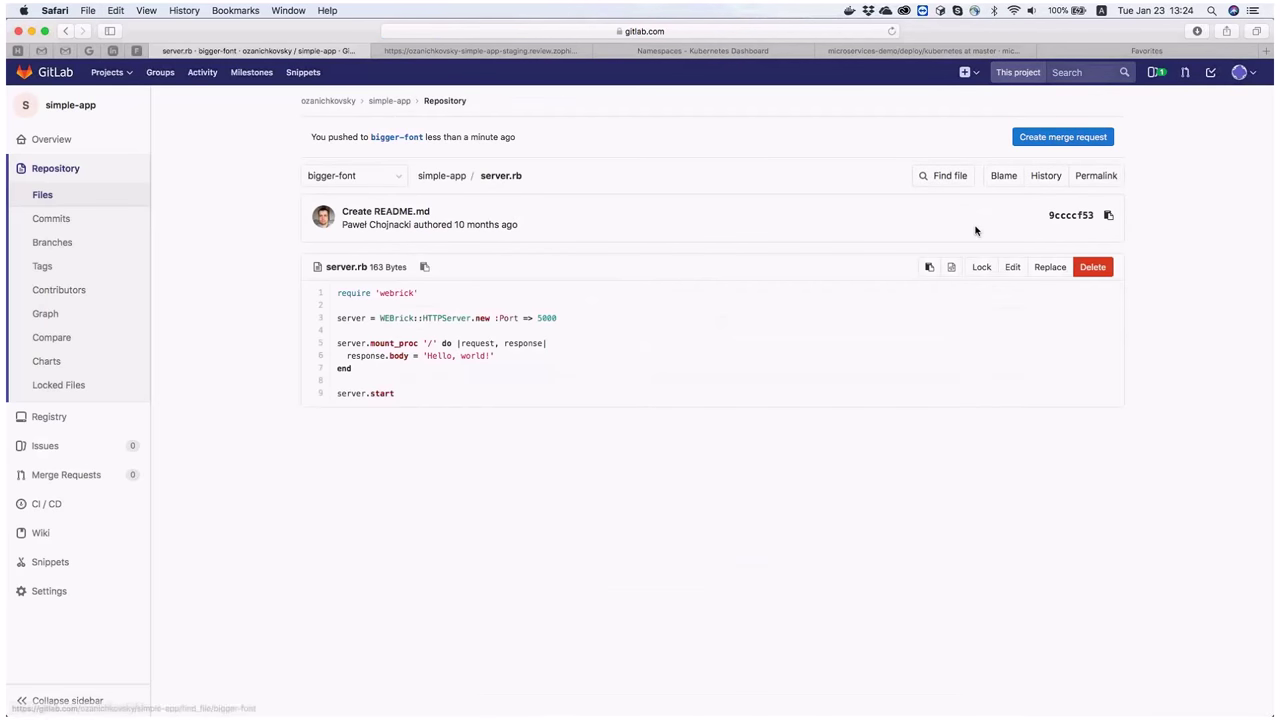
click(1012, 267)
click(417, 284)
text(<)
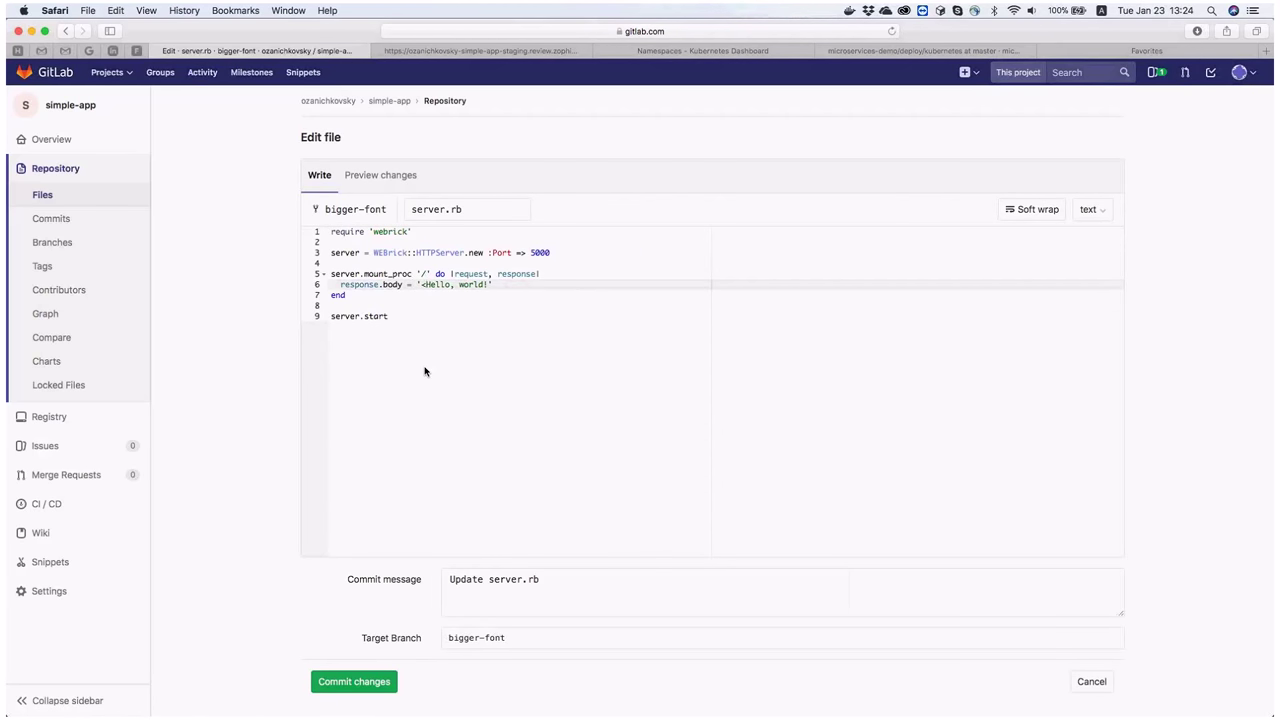
text(html></head></head><body>)
Step: Add the closing tags </body></html> after Hello, world! in the response body
key(Right)
key(Right)
key(Right)
key(Right)
key(Right)
key(Right)
key(Right)
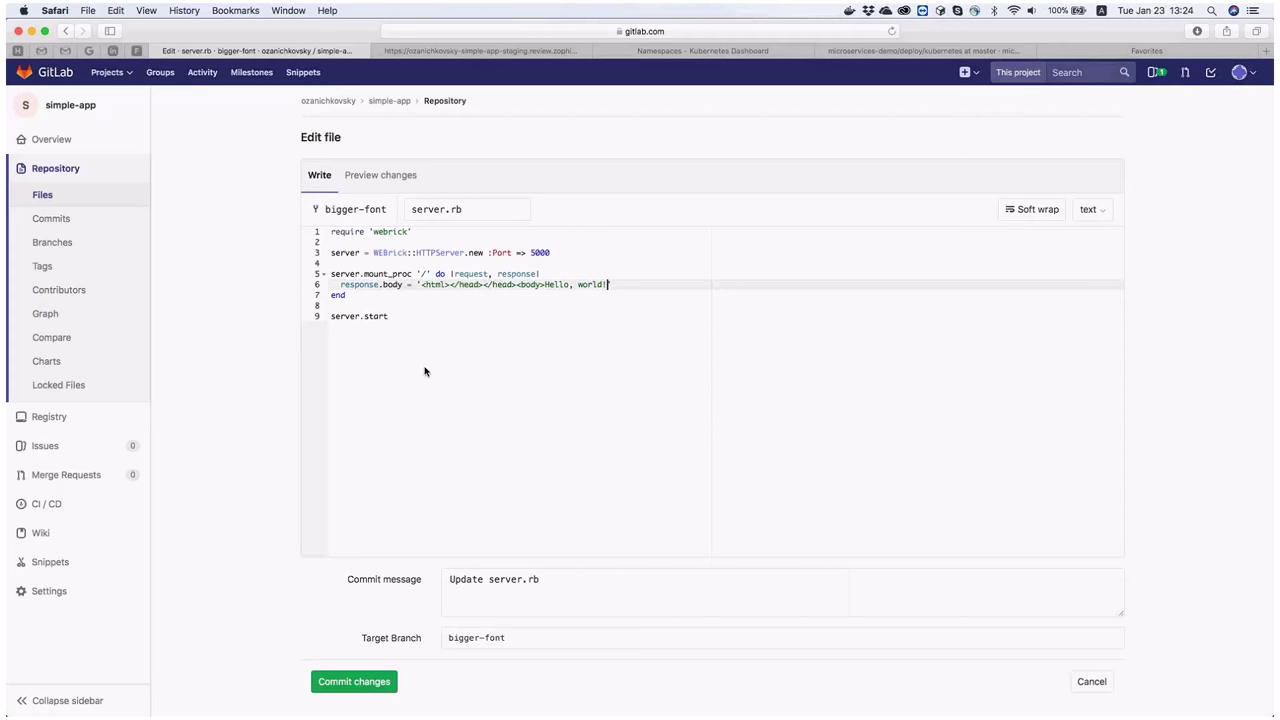
text(</body></html>)
Step: Wrap the Hello, world! text in <h1> and </h1> tags and commit server.rb to bigger-font
key(Left)
key(Left)
key(Left)
key(Left)
key(Left)
key(Left)
key(Left)
text(<h1<)
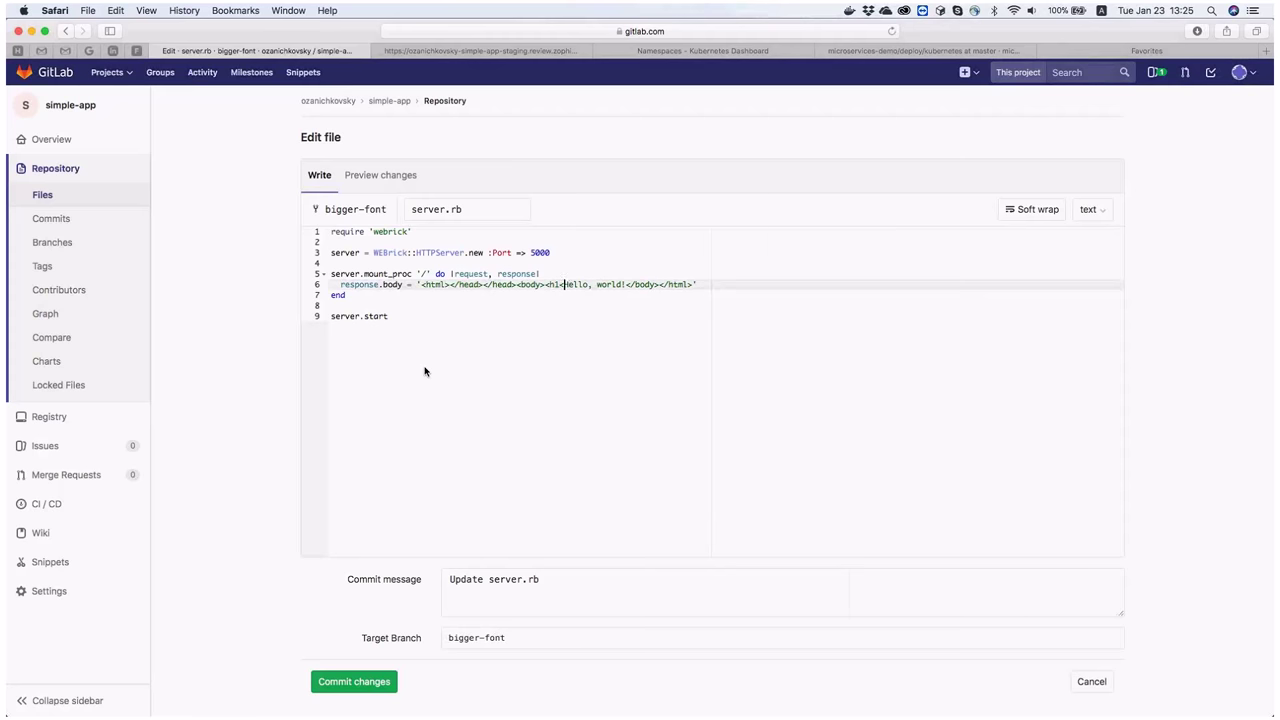
key(BackSpace)
text(>)
key(Right)
key(Right)
key(Right)
key(Right)
key(Right)
key(Right)
text(</h1>)
click(356, 686)
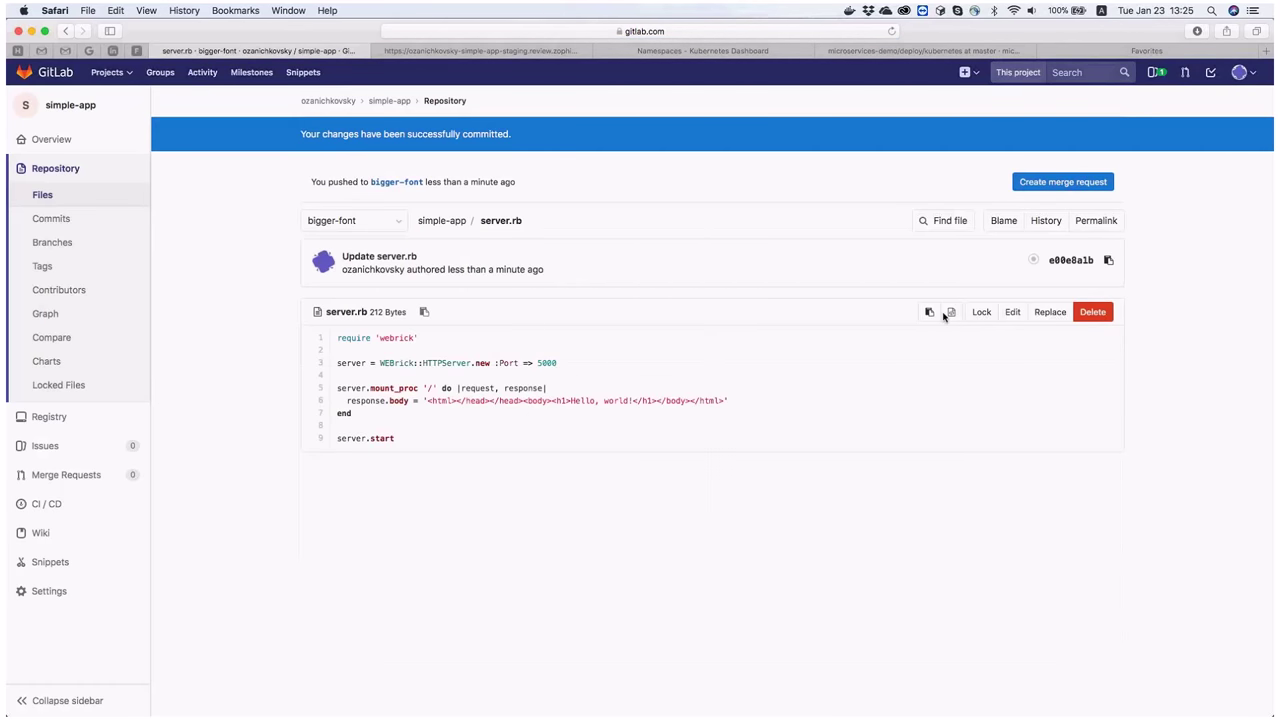
Step: Reopen server.rb for editing, correct the first </head> tag to <head>, and commit the change to bigger-font
click(995, 315)
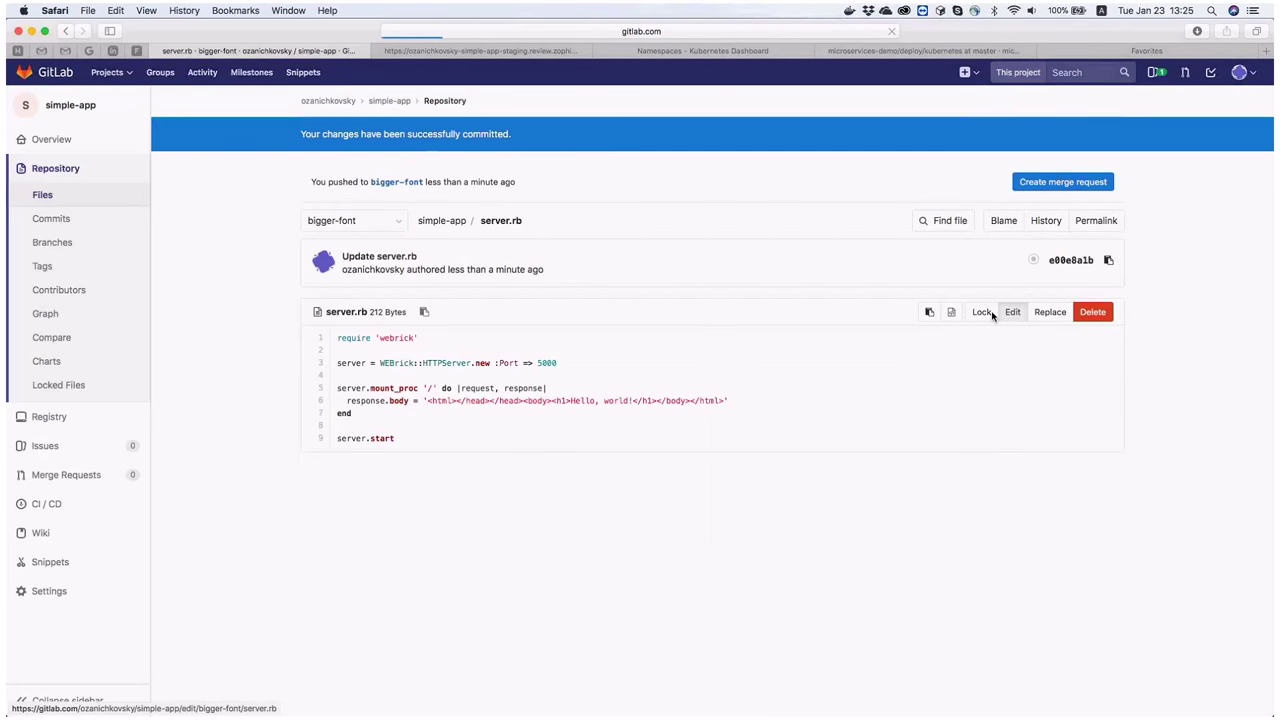
click(460, 286)
key(BackSpace)
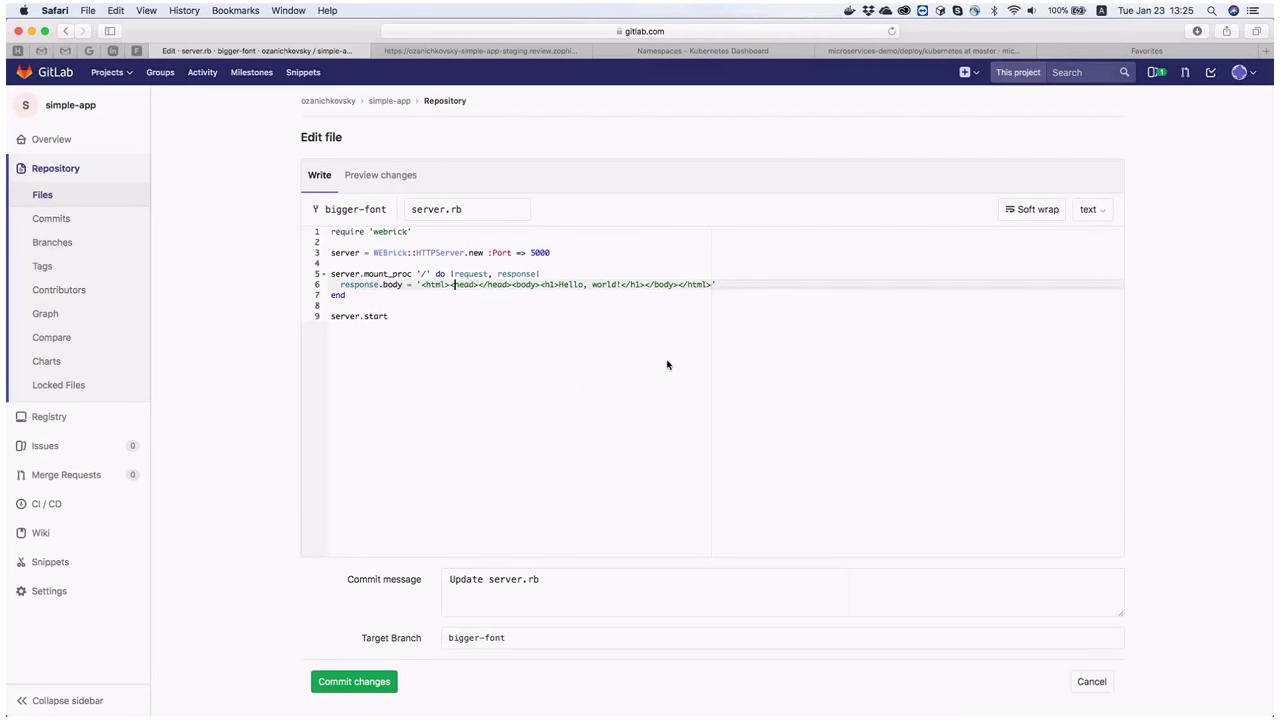
click(369, 679)
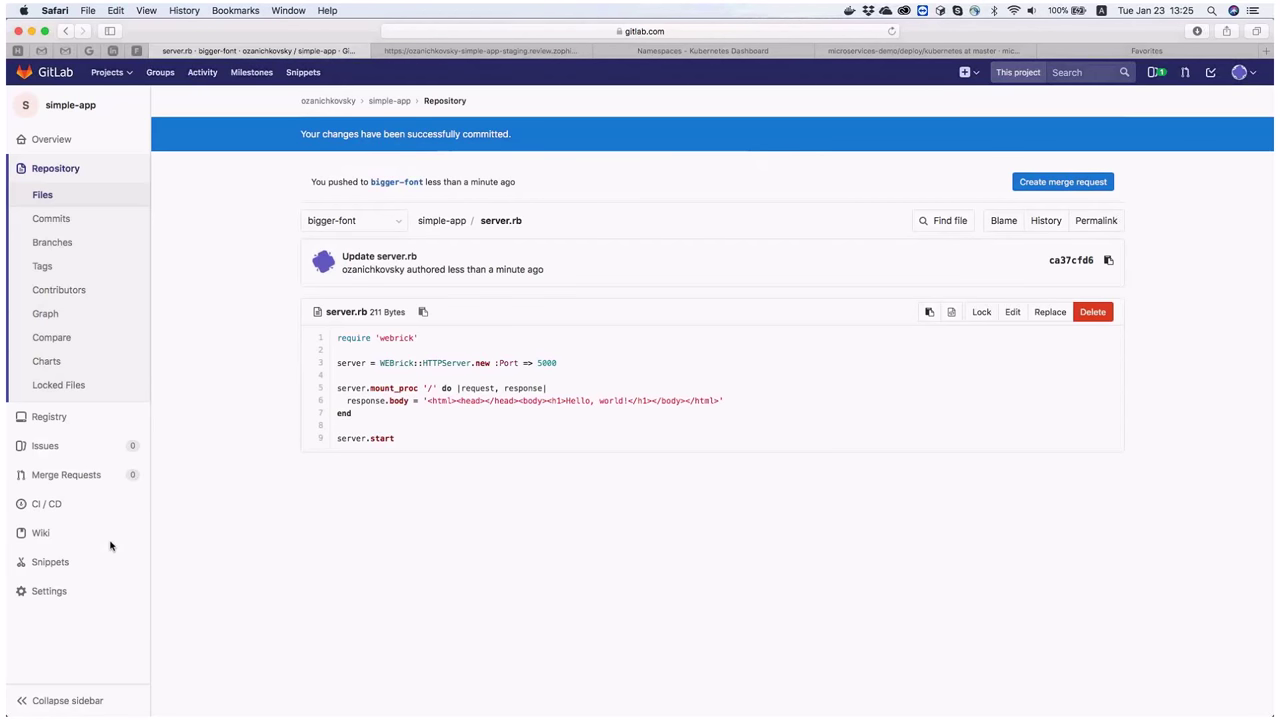
Step: Check the project's pipelines and start a new merge request from the bigger-font branch
click(94, 506)
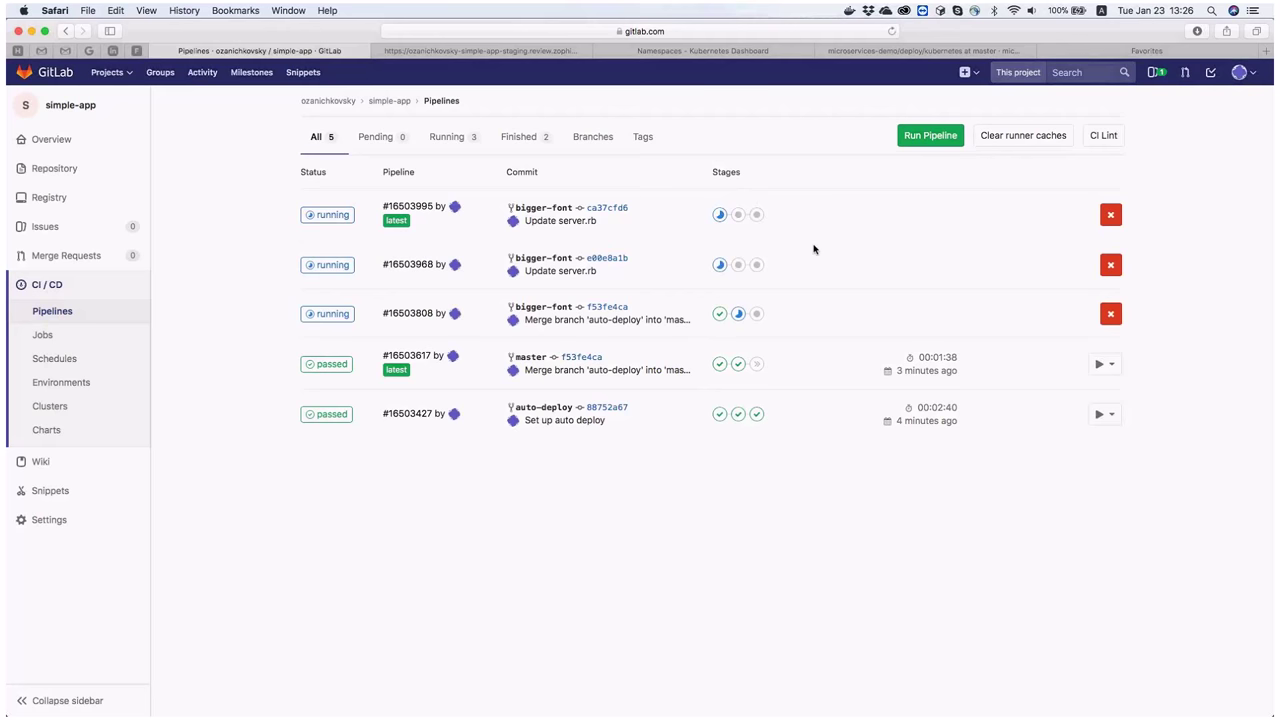
mouse_move(68, 175)
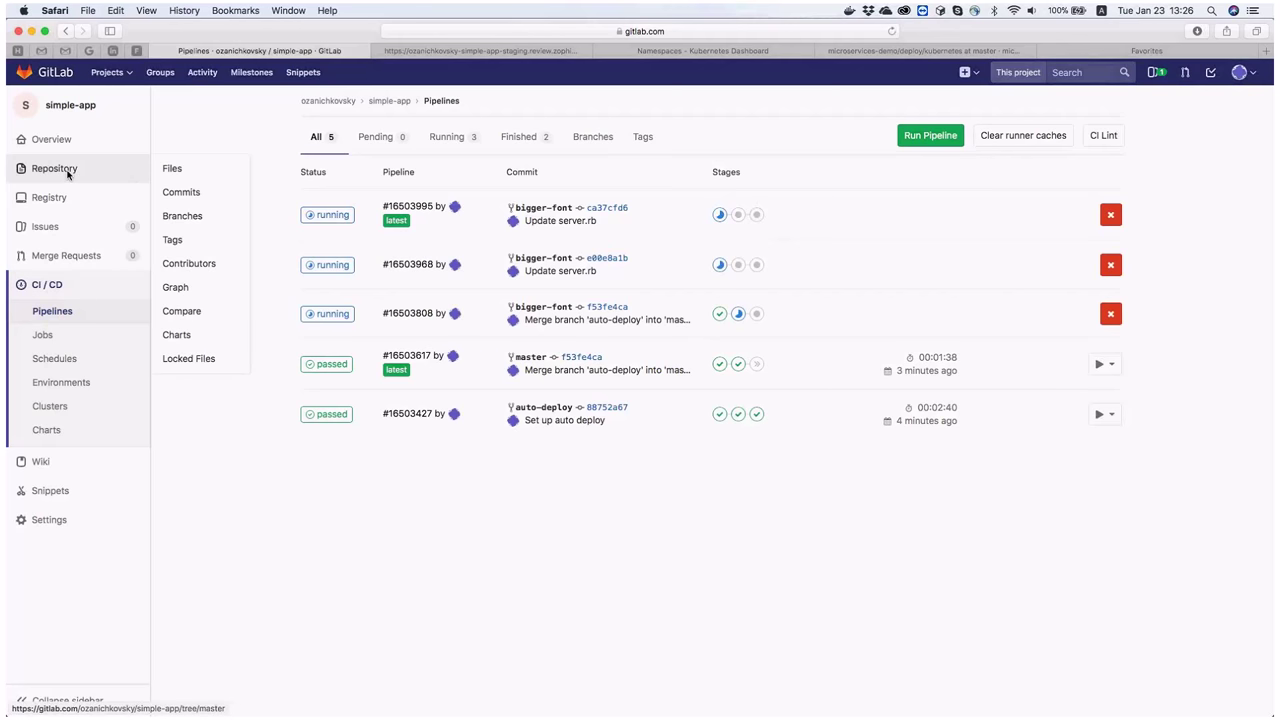
click(190, 226)
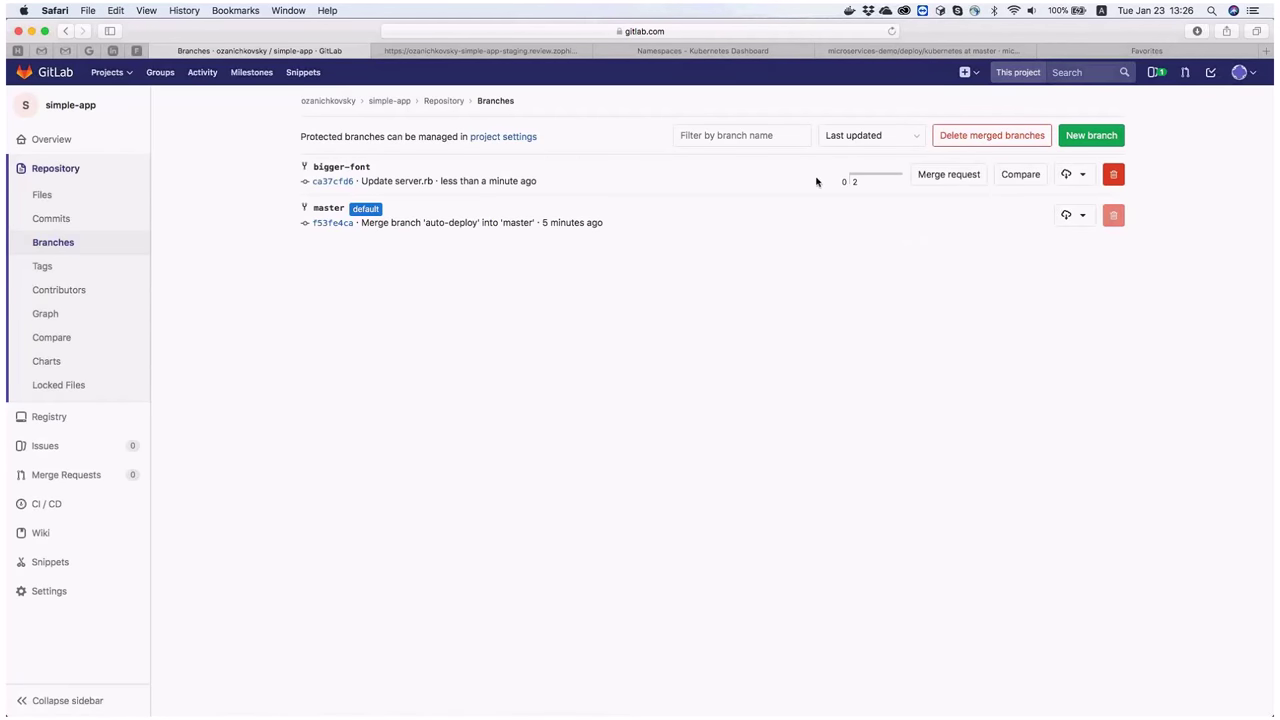
click(348, 168)
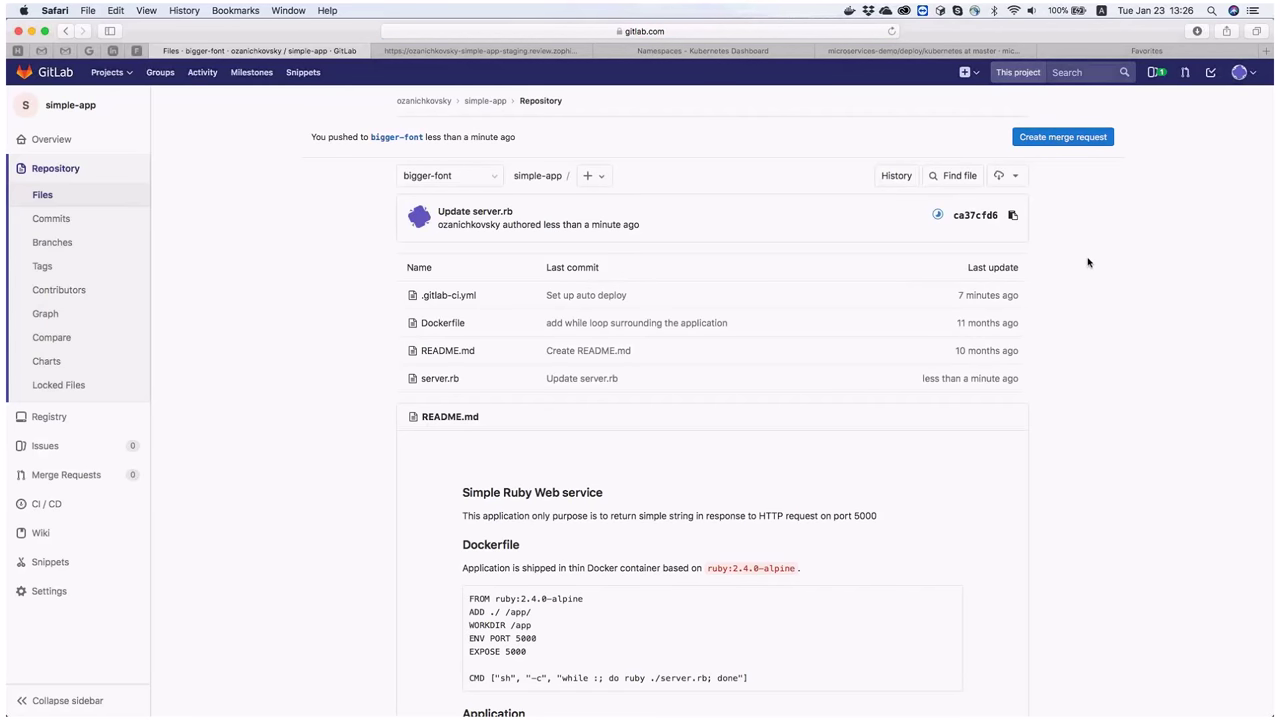
click(1082, 140)
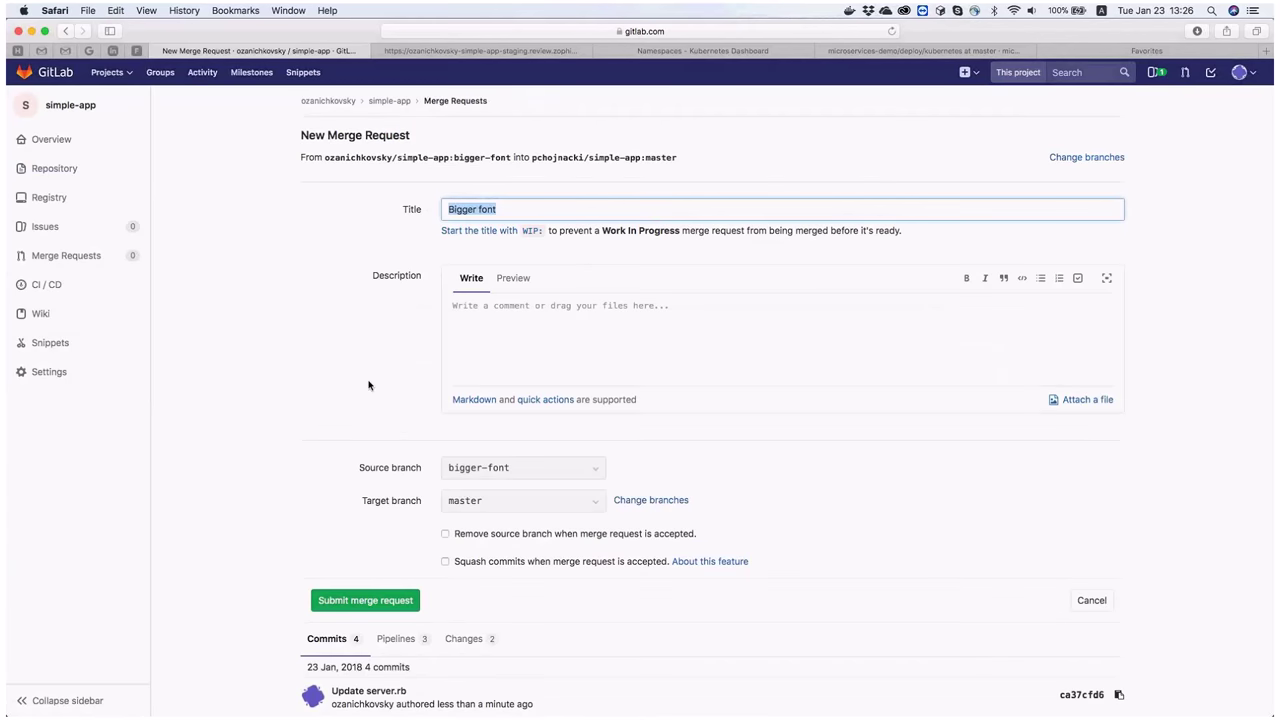
Step: Enable removal of the source branch on acceptance and submit the Bigger font merge request into master
scroll(355, 430, down, 5)
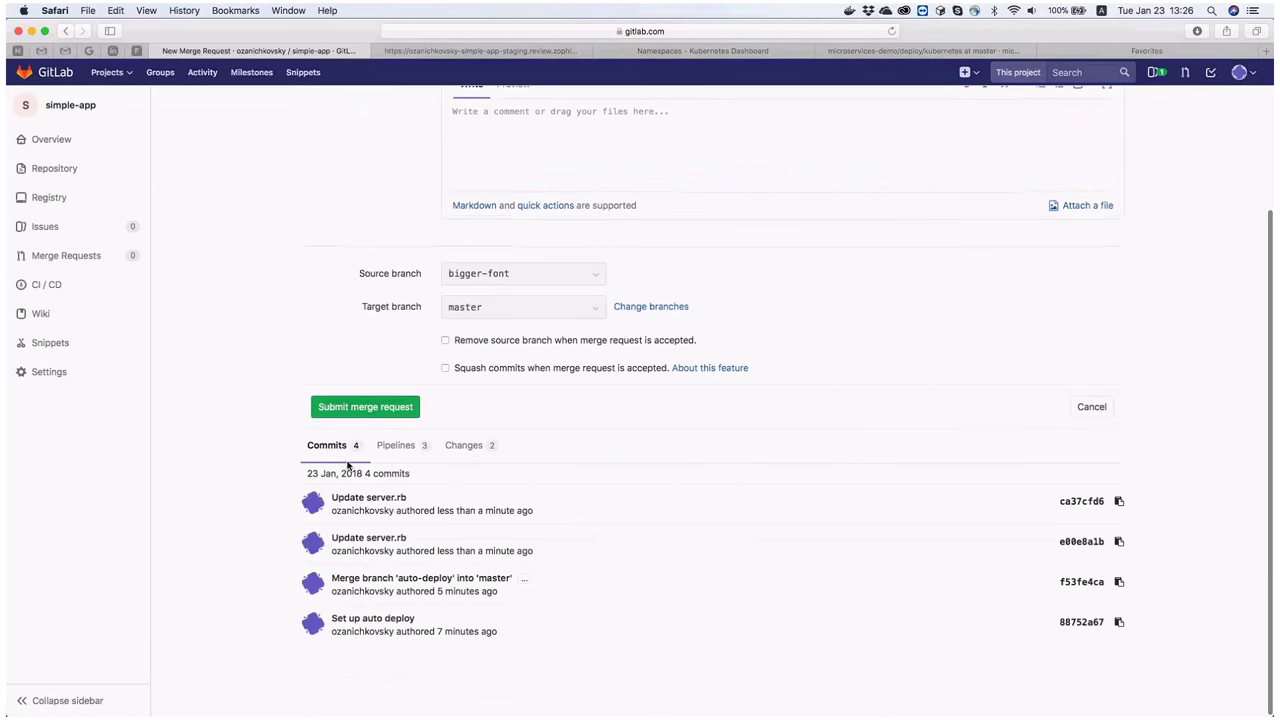
scroll(757, 300, up, 2)
click(475, 373)
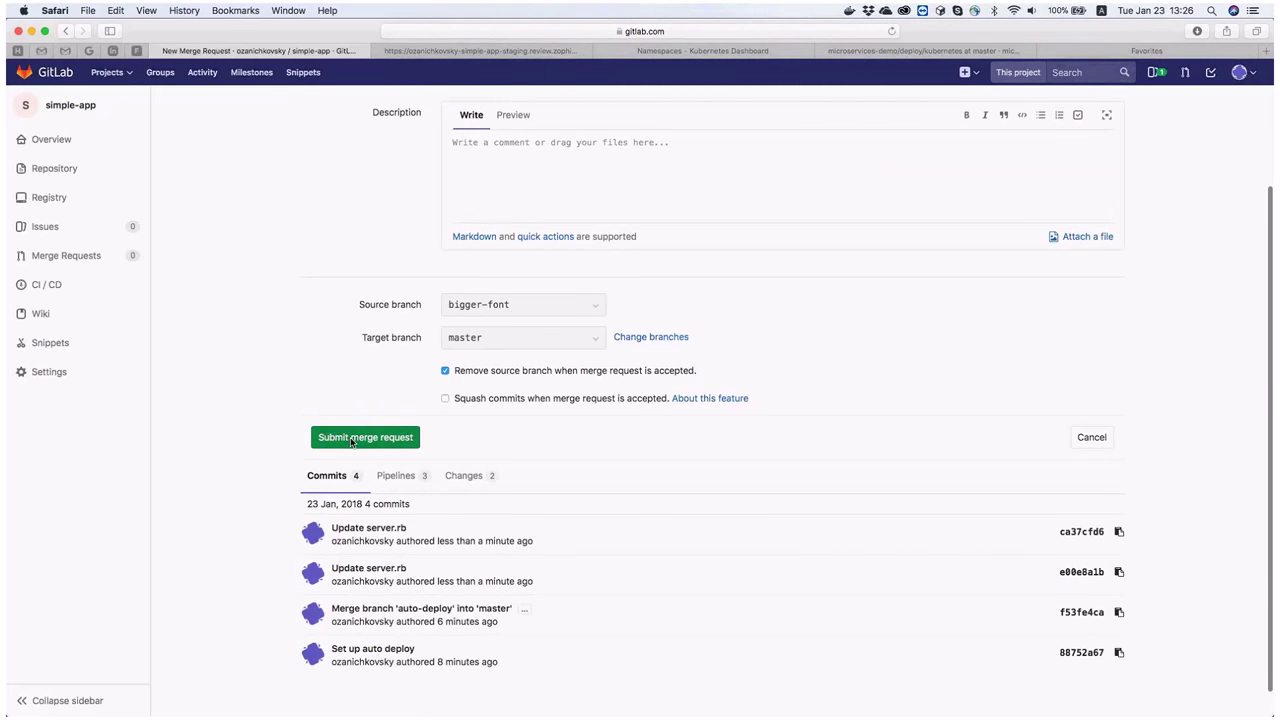
click(352, 441)
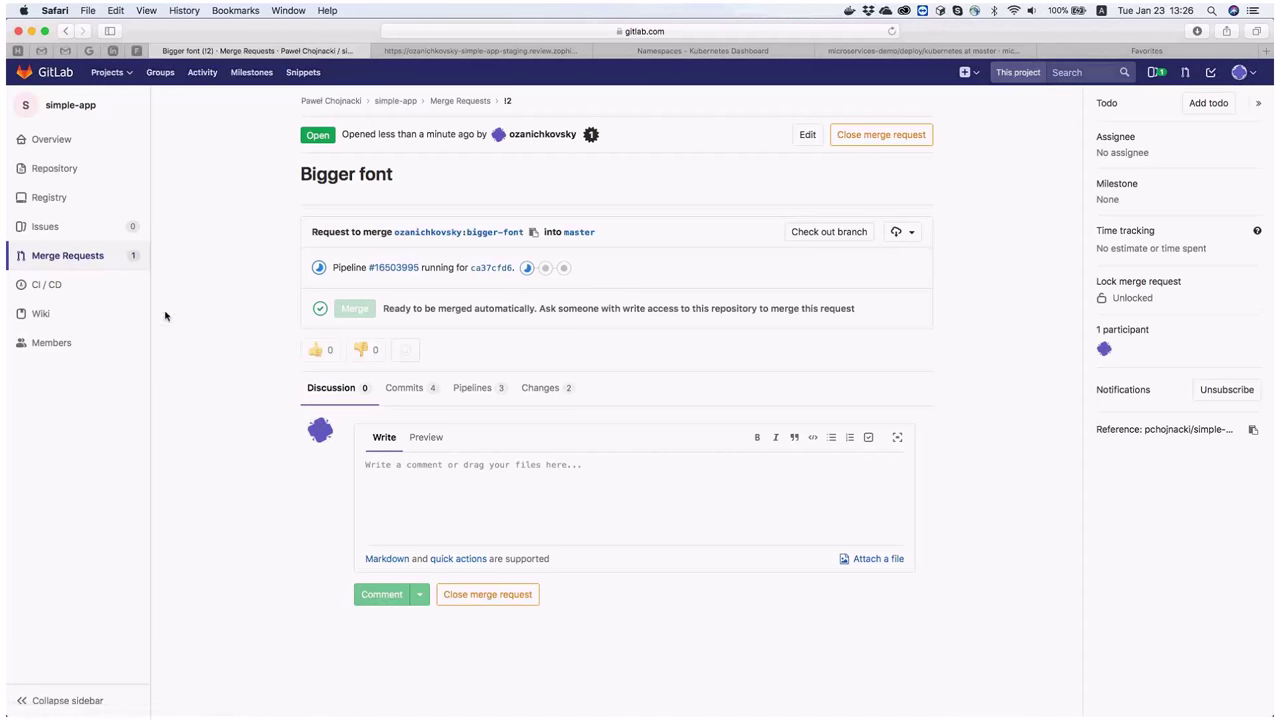
mouse_move(90, 285)
click(192, 285)
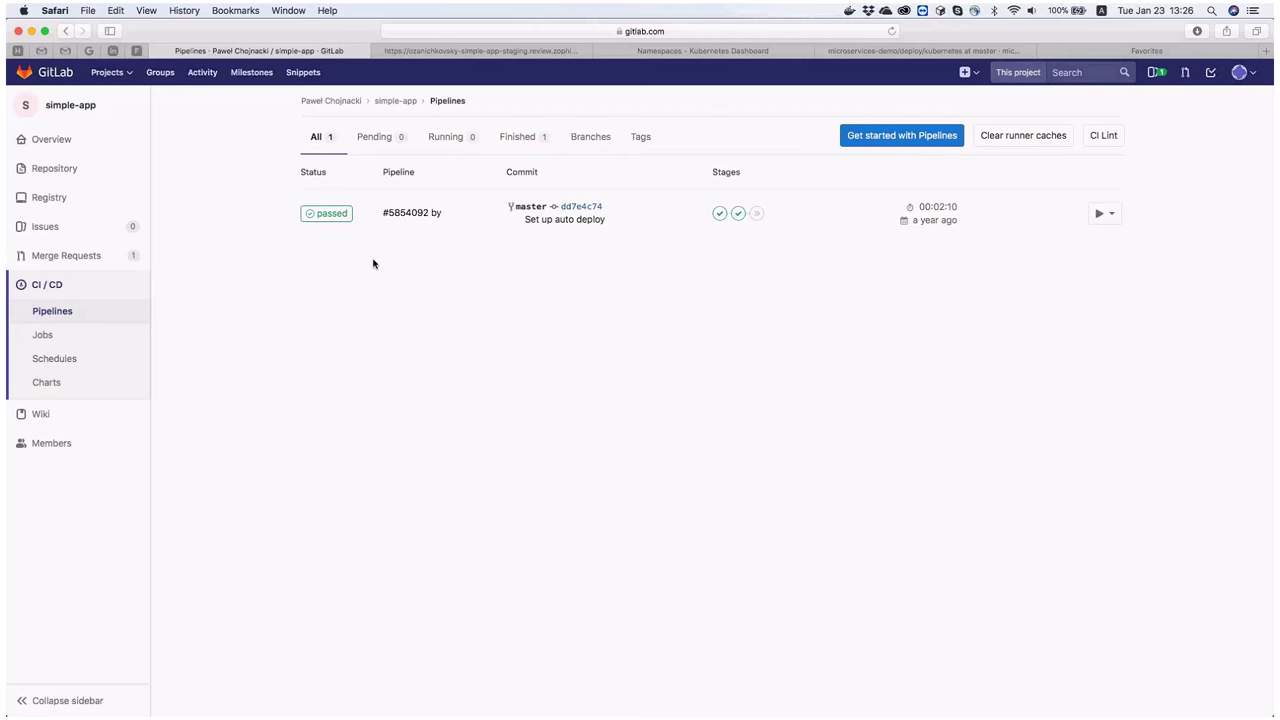
click(329, 145)
Step: Return to the simple-app fork's pipelines and open the failed review job's log for bigger-font commit e00e8a1b
click(125, 72)
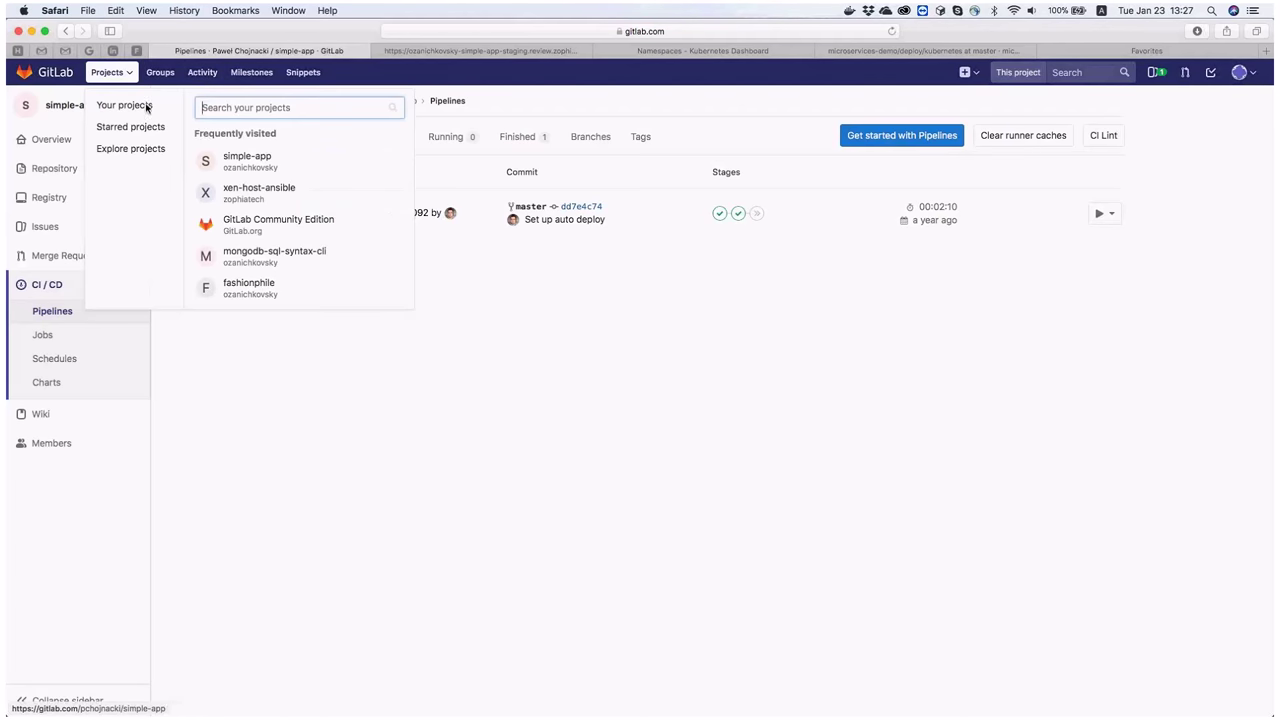
click(222, 161)
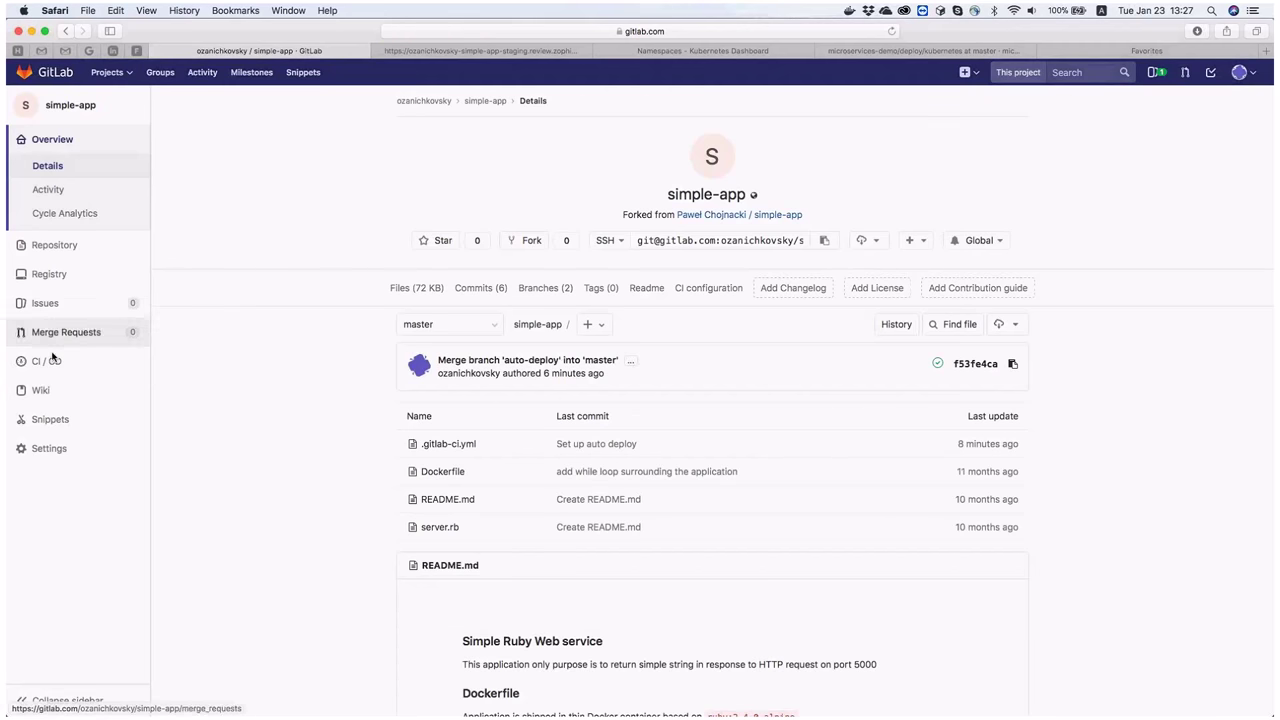
mouse_move(70, 368)
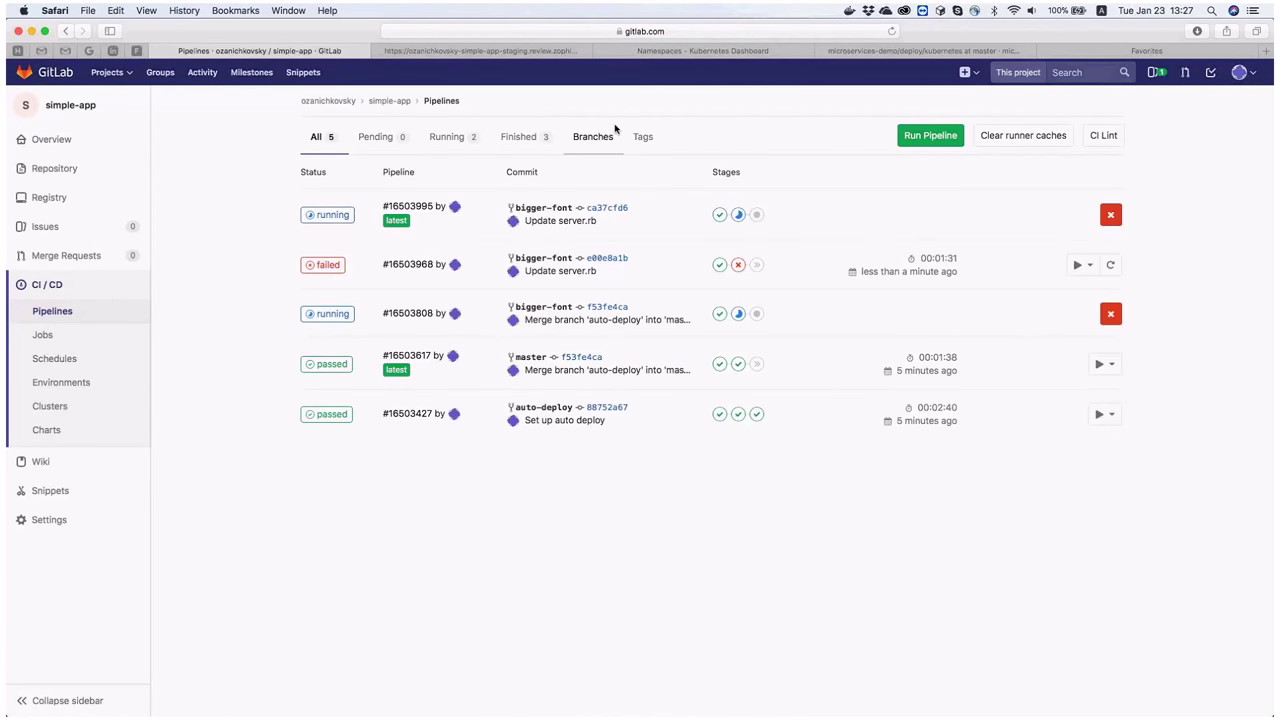
click(741, 266)
click(700, 290)
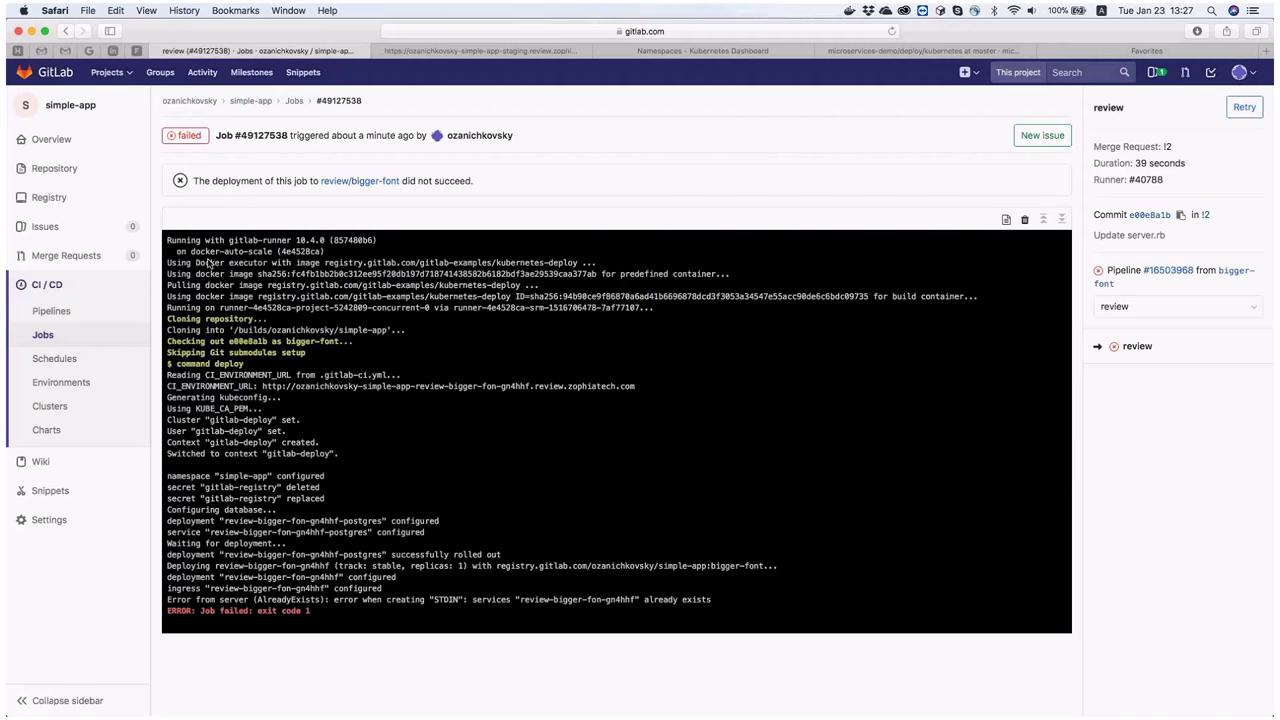
Step: Check the latest bigger-font pipeline's review stage and open the deployed application of the review/bigger-font environment
click(64, 316)
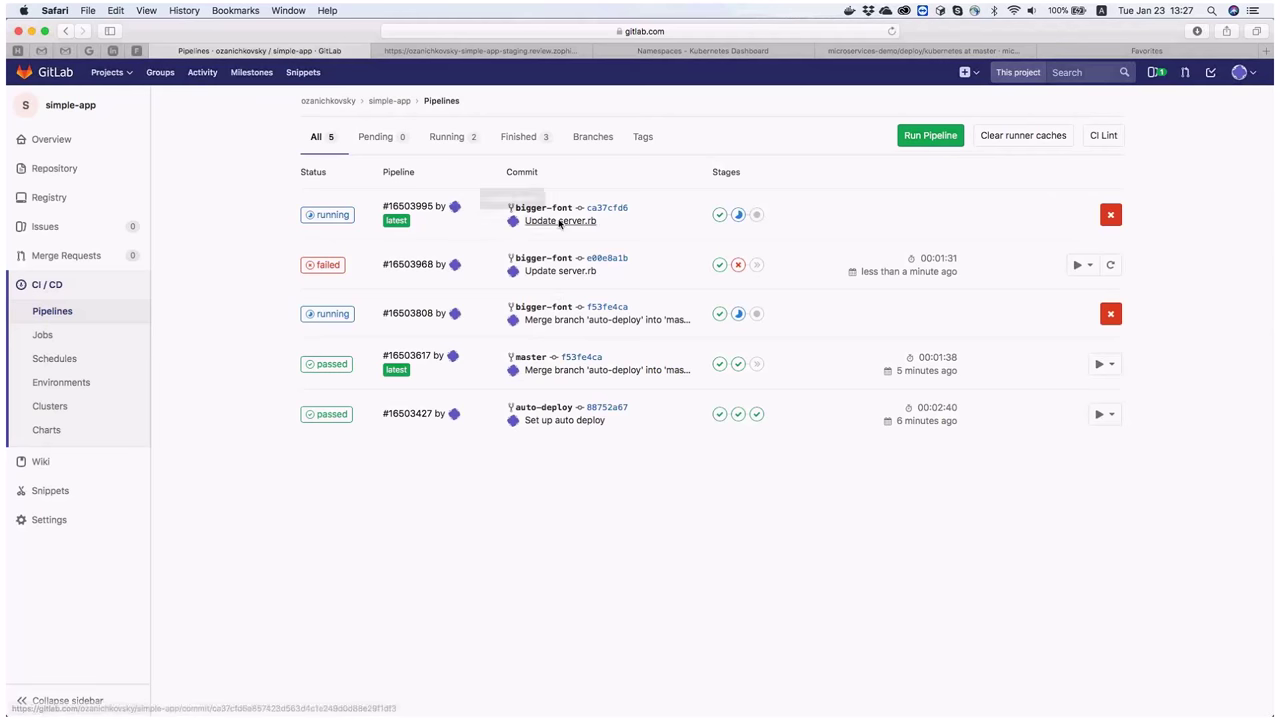
click(739, 215)
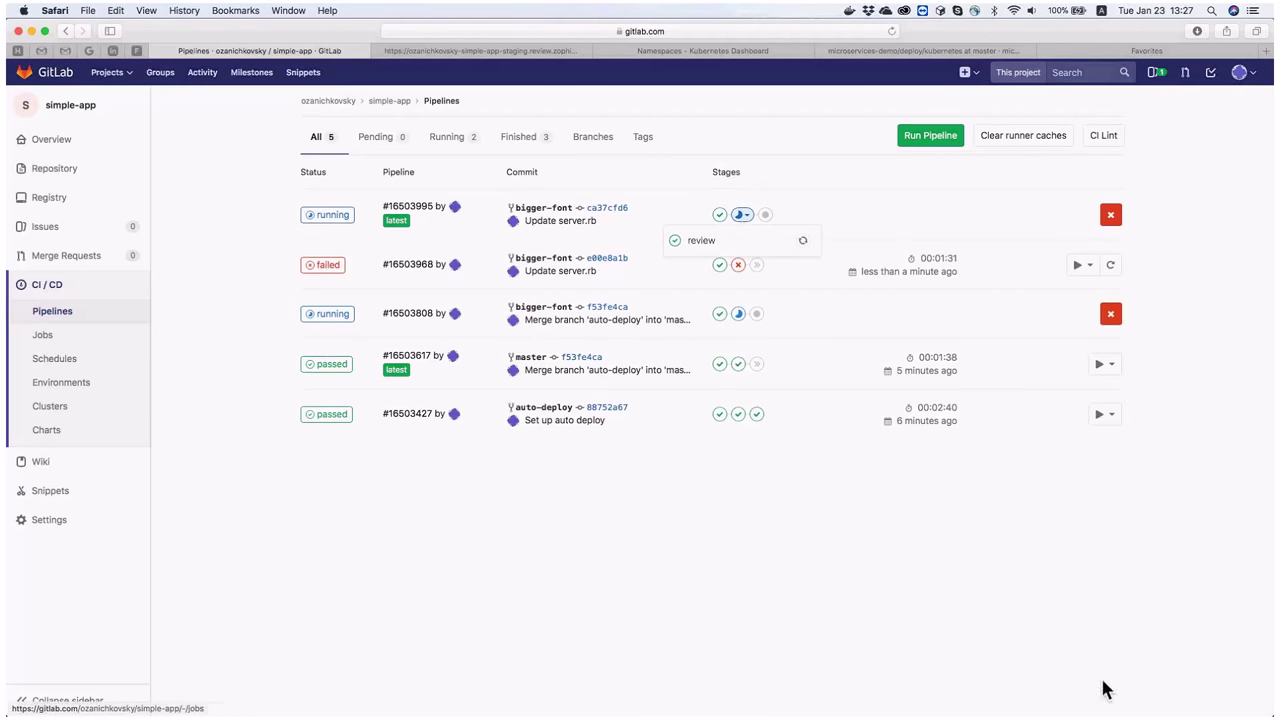
click(64, 381)
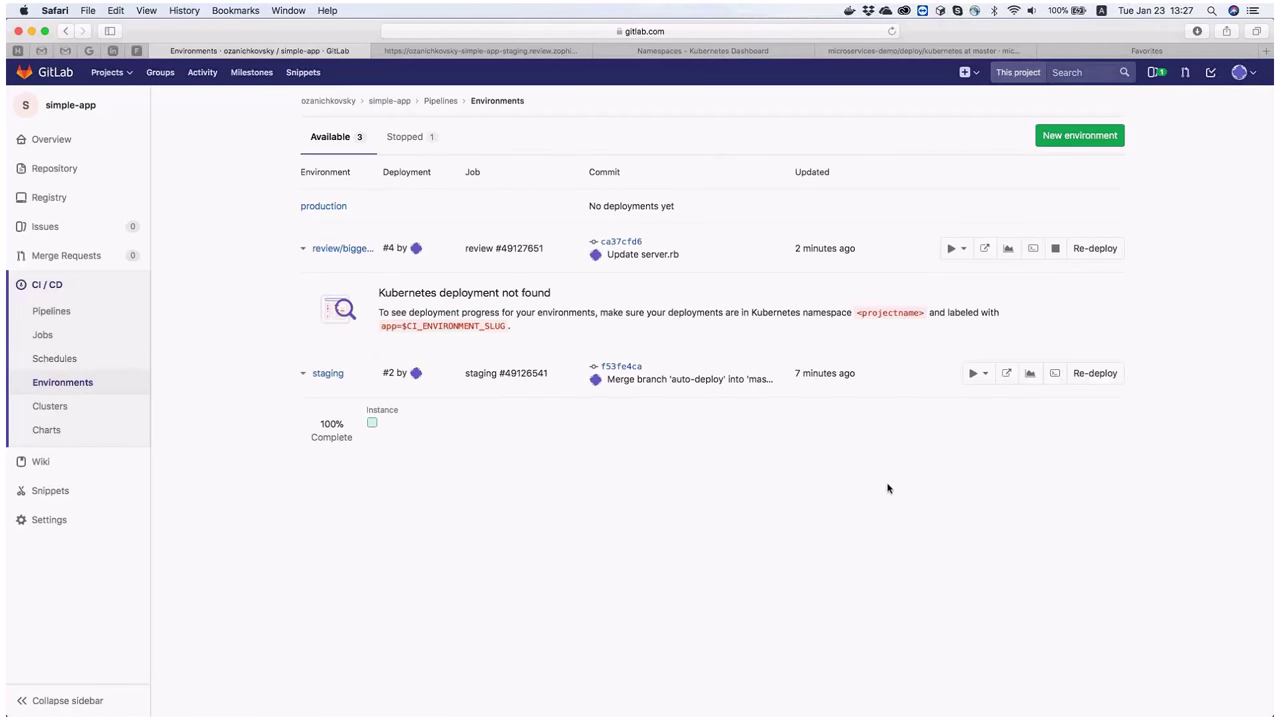
click(986, 249)
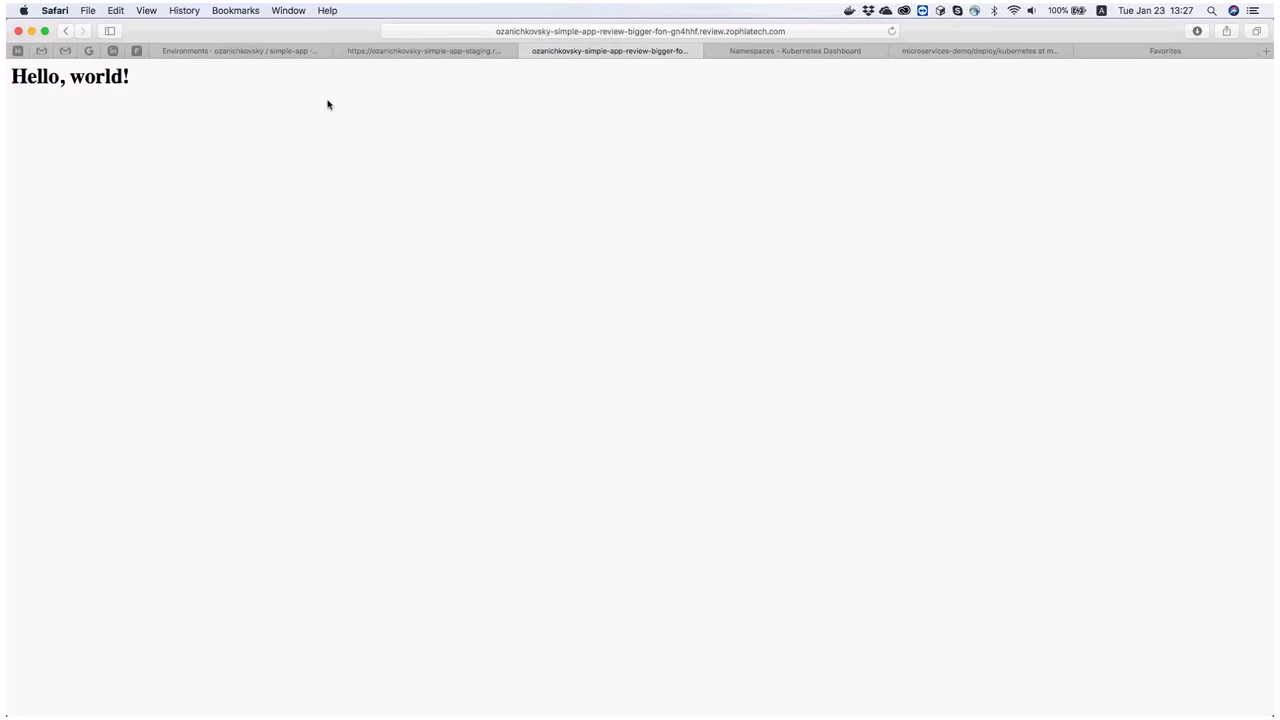
Step: Close the review application, view the review/bigger-font metrics, and return to the environments list to open the staging metrics
click(527, 51)
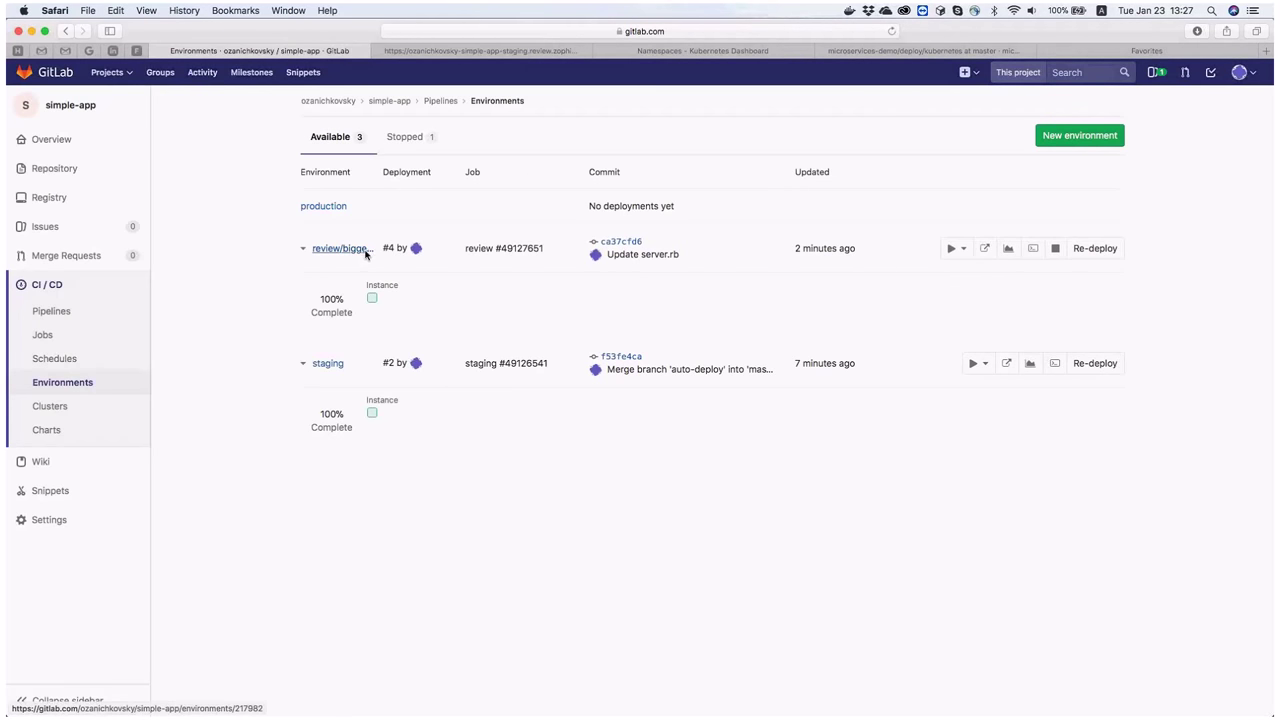
click(1008, 249)
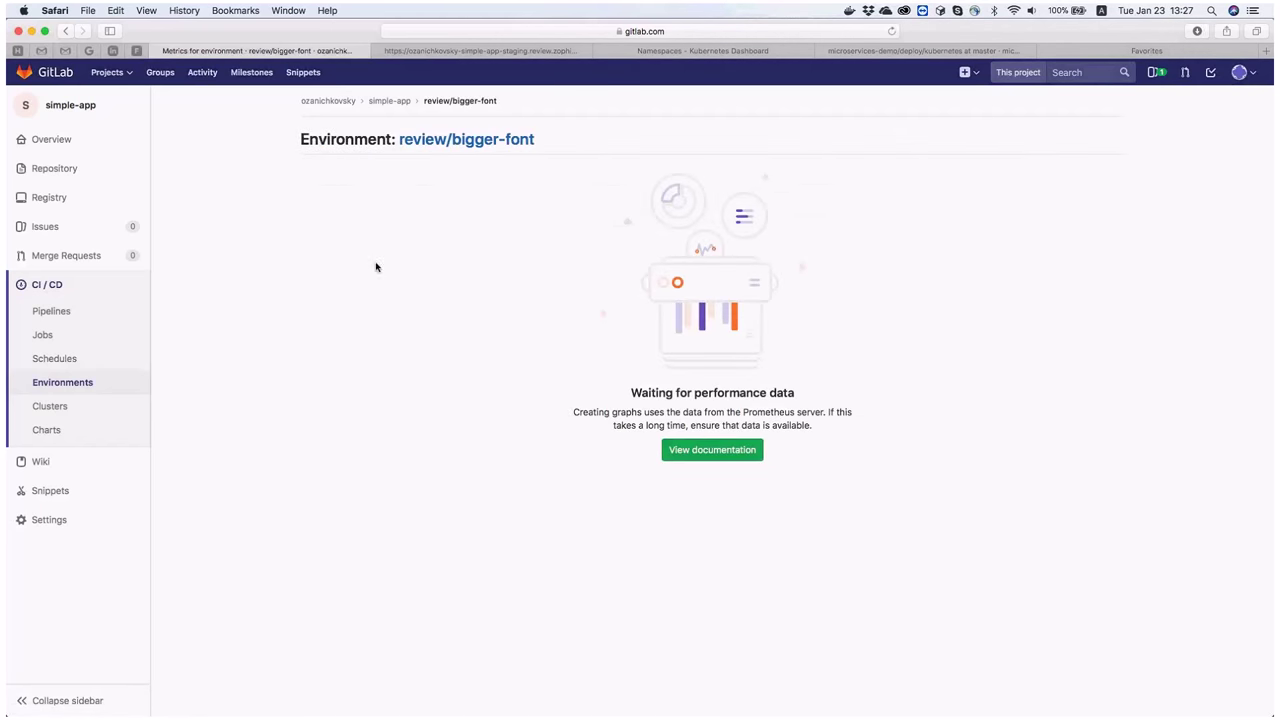
click(65, 31)
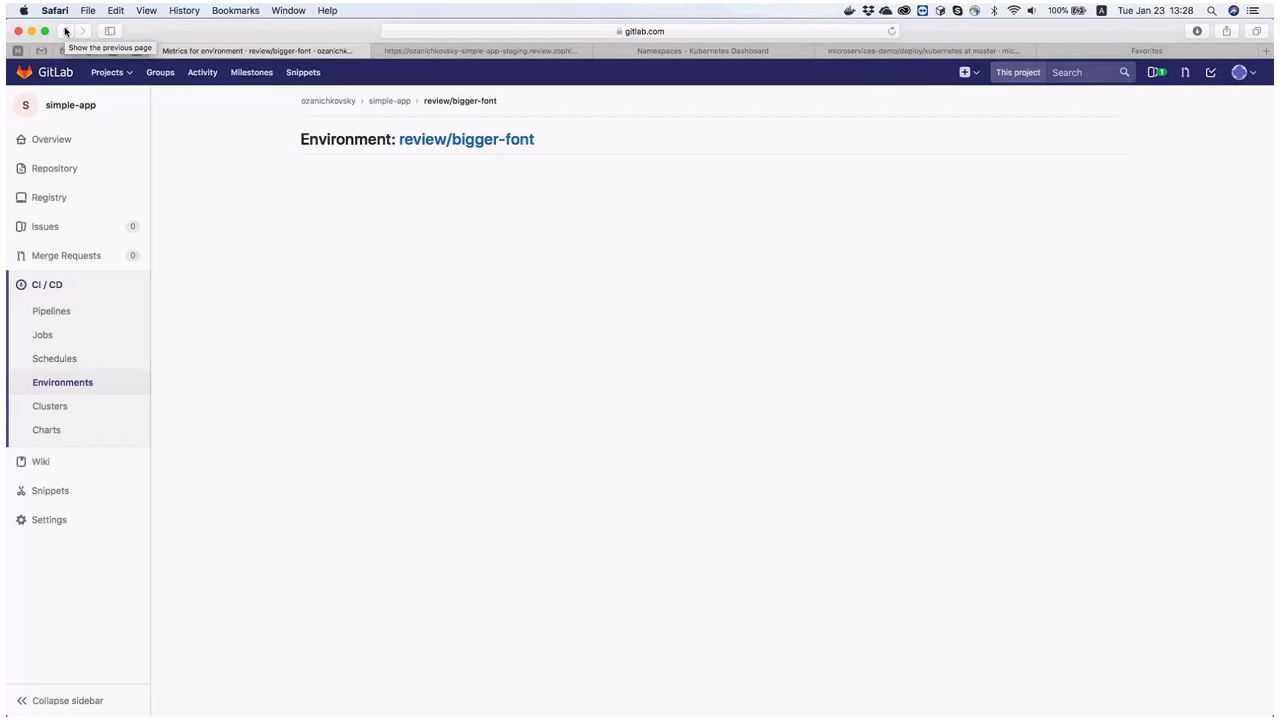
click(65, 31)
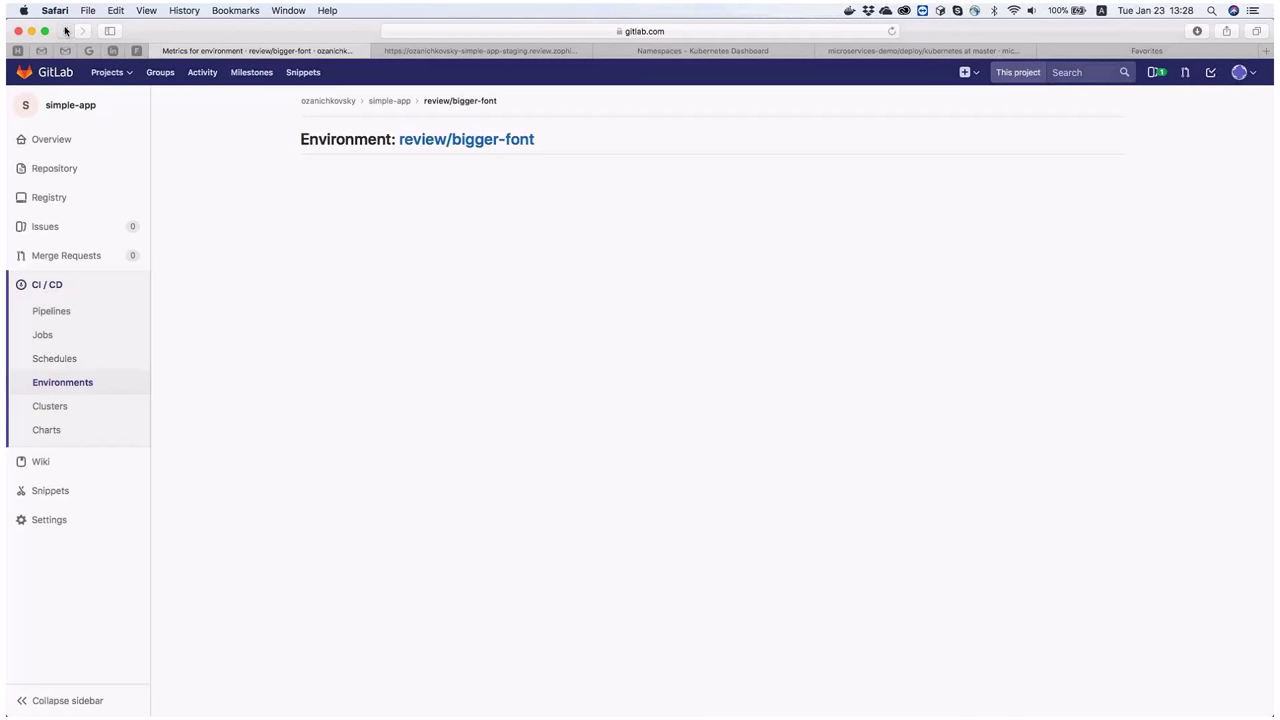
click(1030, 363)
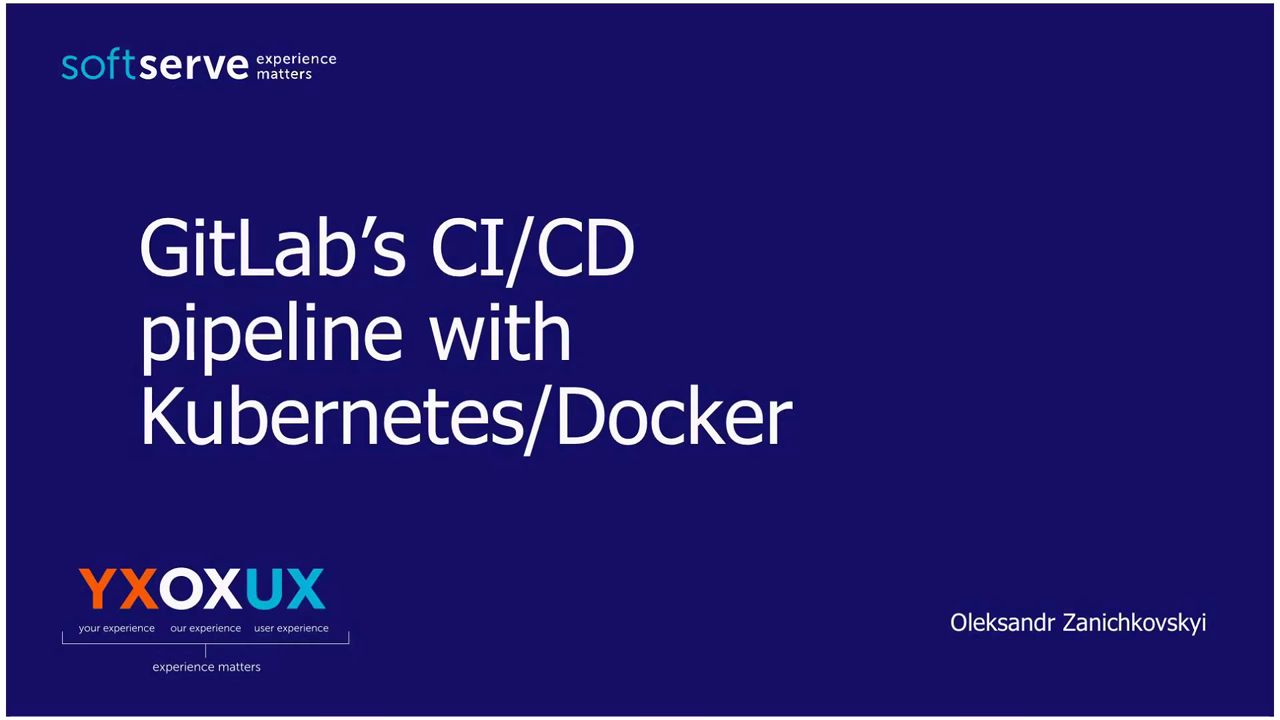
key(Right)
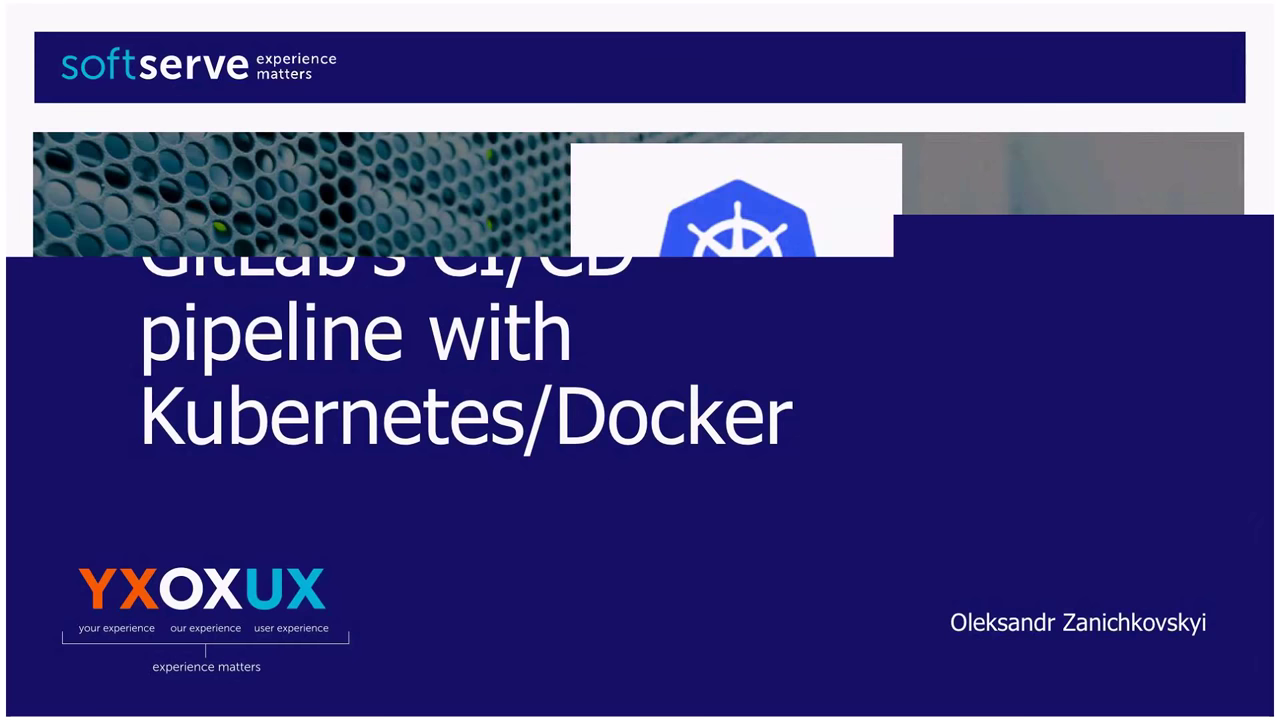